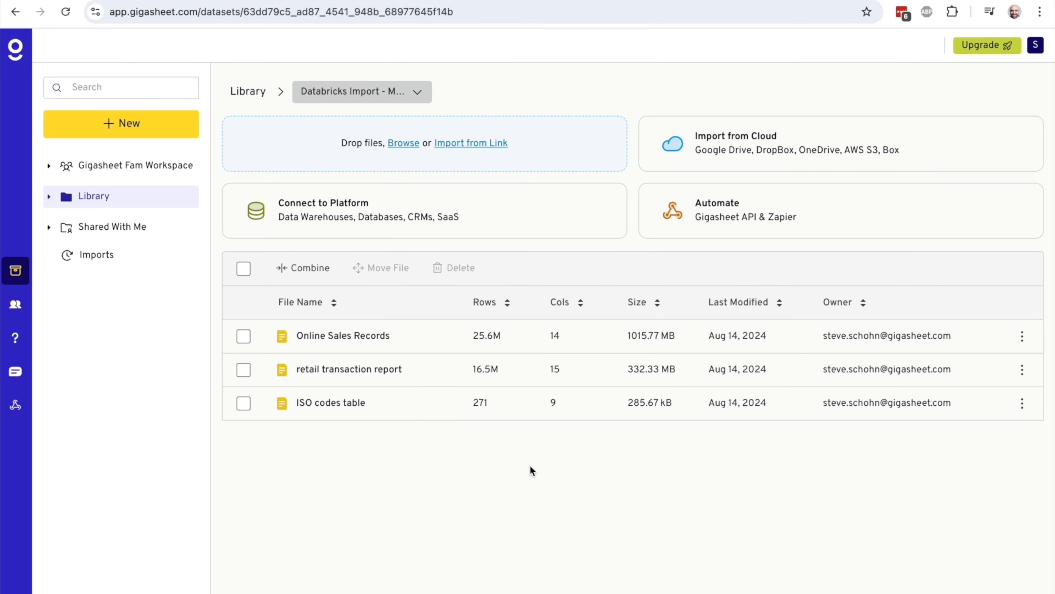
- Open the retail transaction report from the library and check its total row count
click(402, 370)
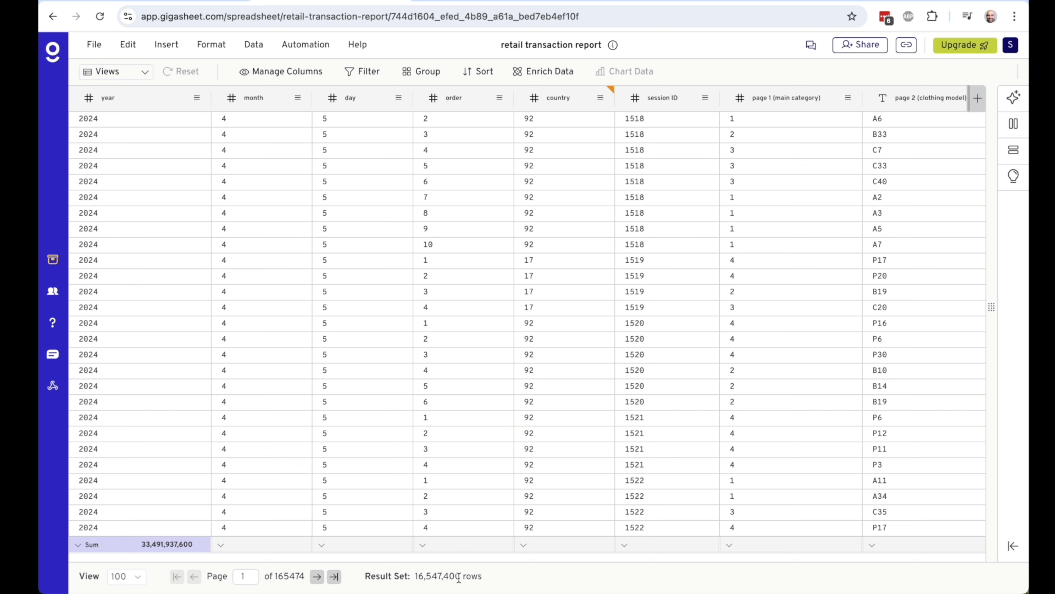
double_click(434, 576)
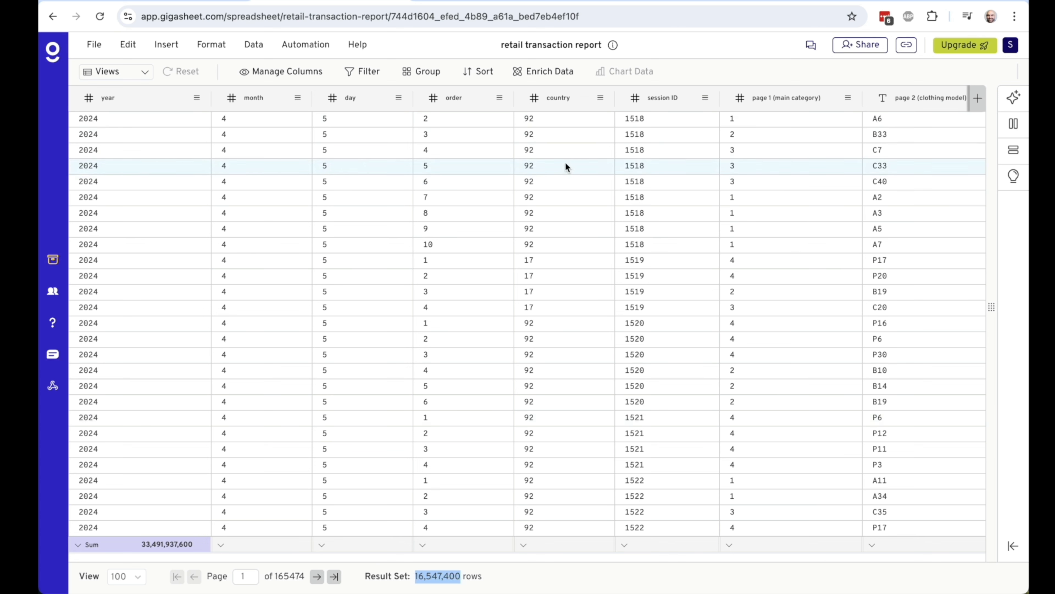
click(449, 573)
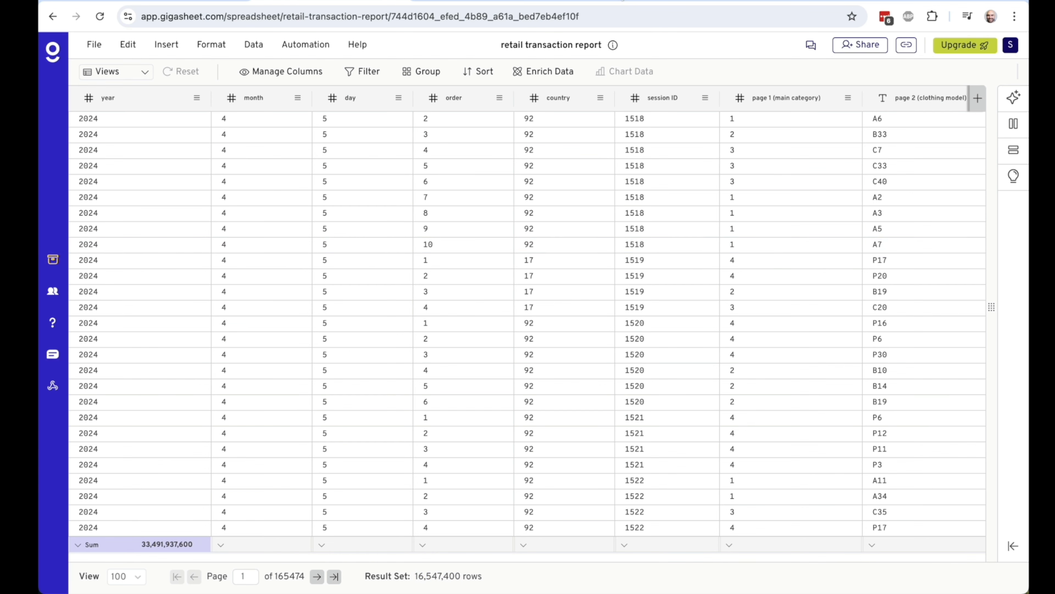
click(642, 1)
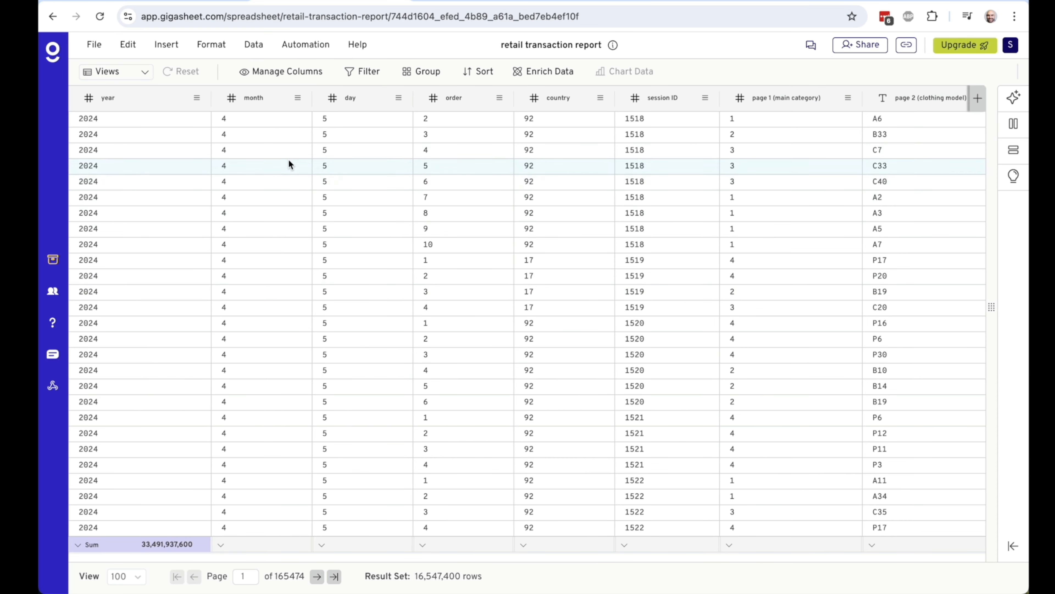
- Start a Cross File VLookup on the country column with ISO codes table as the lookup file
click(166, 46)
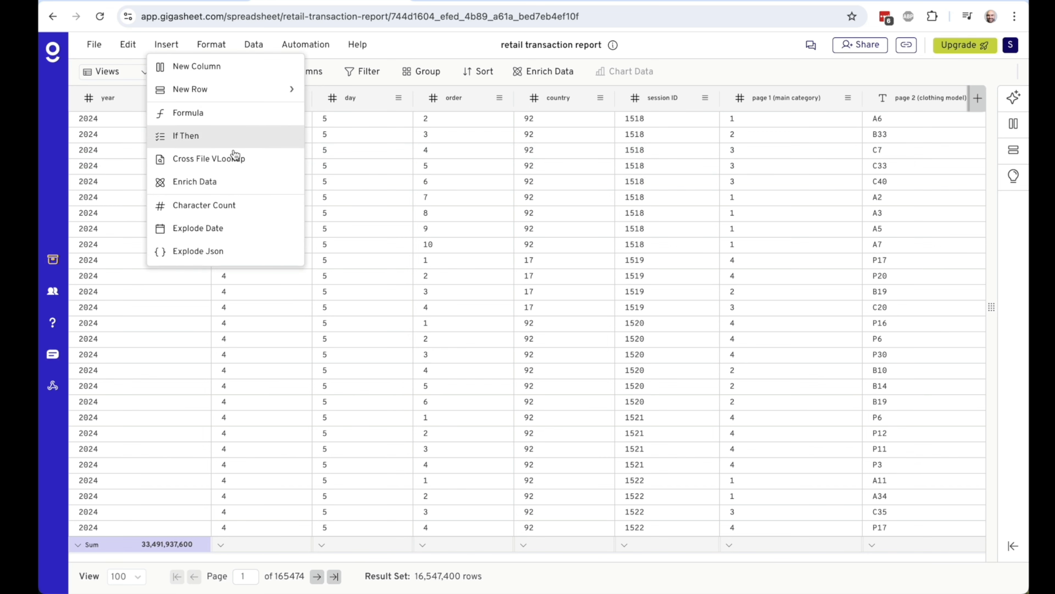
click(239, 160)
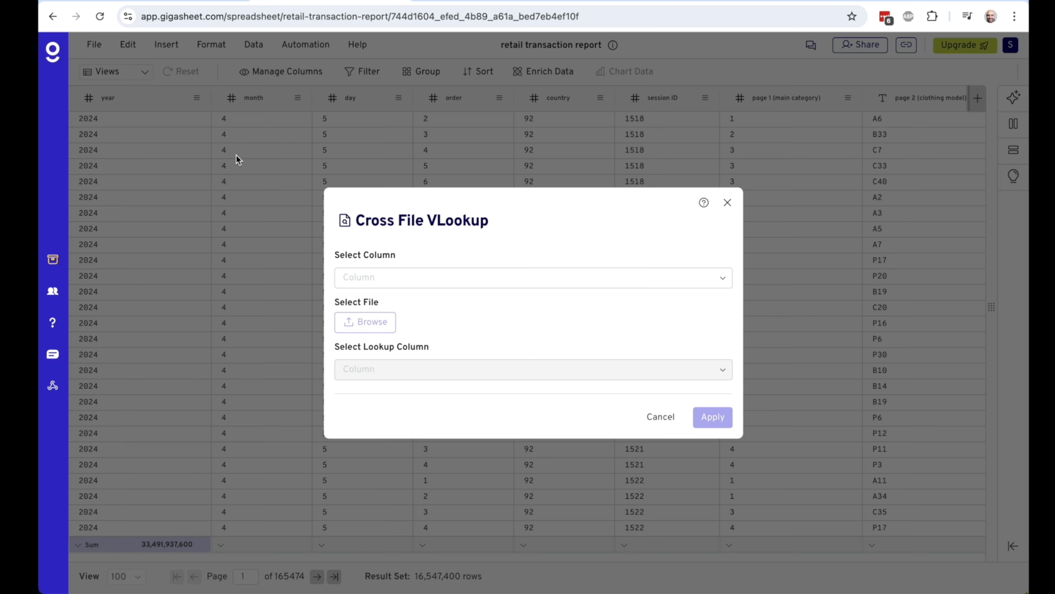
click(551, 284)
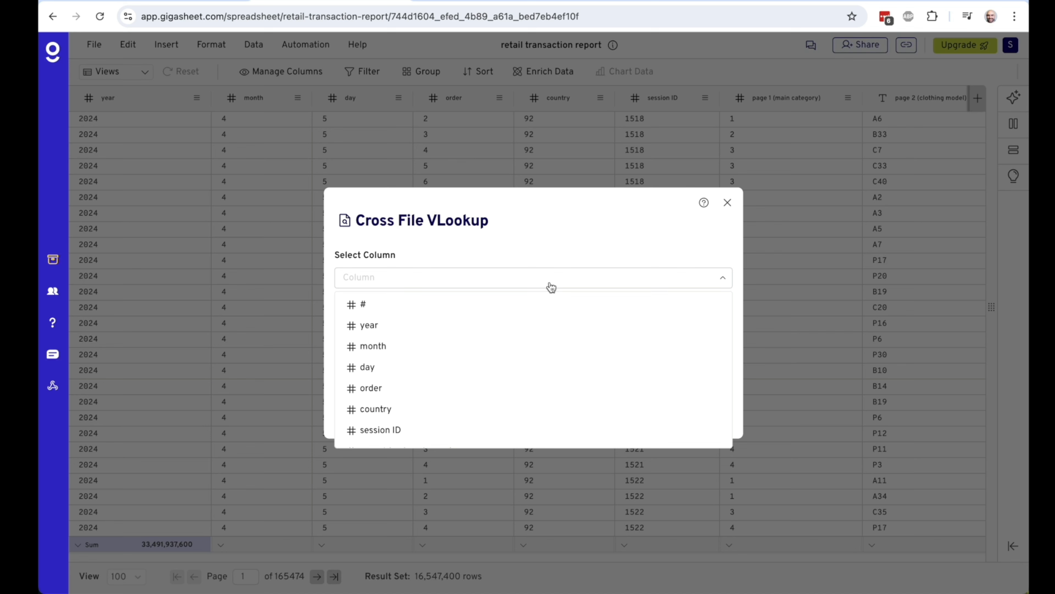
scroll(530, 419, down, 1)
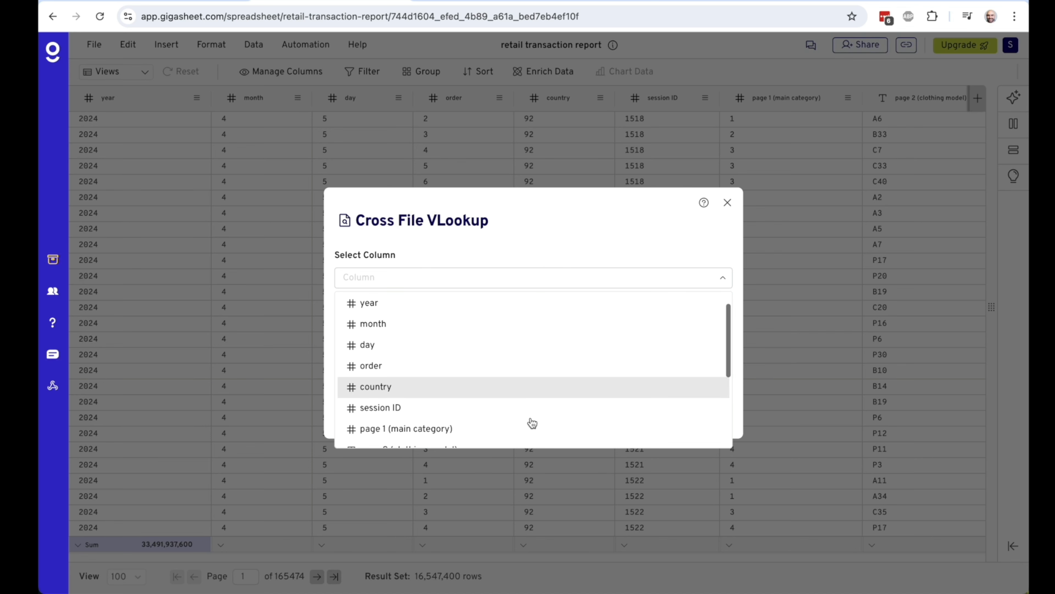
click(547, 393)
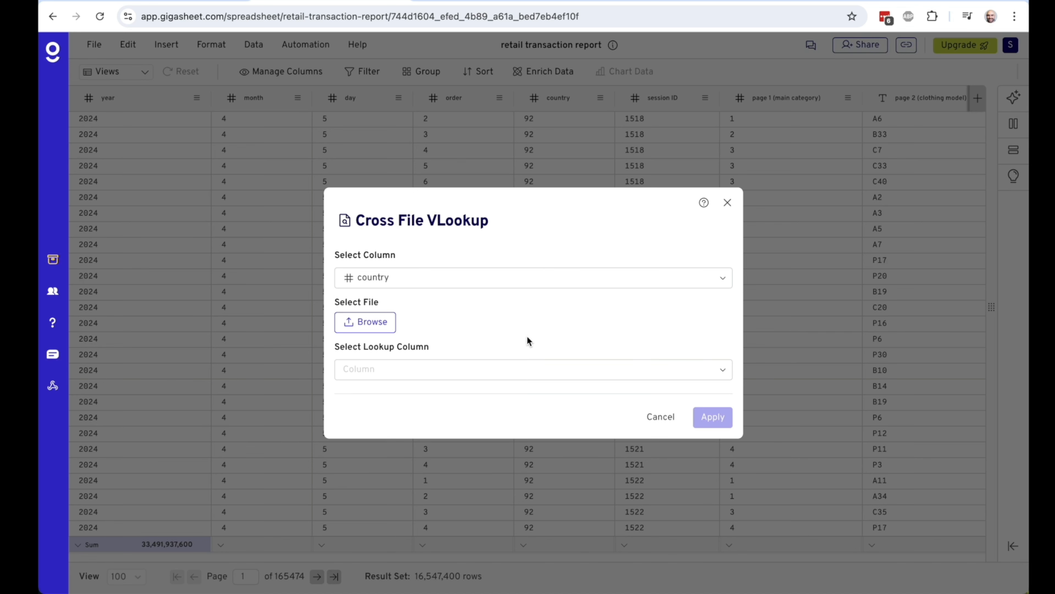
click(375, 328)
click(379, 146)
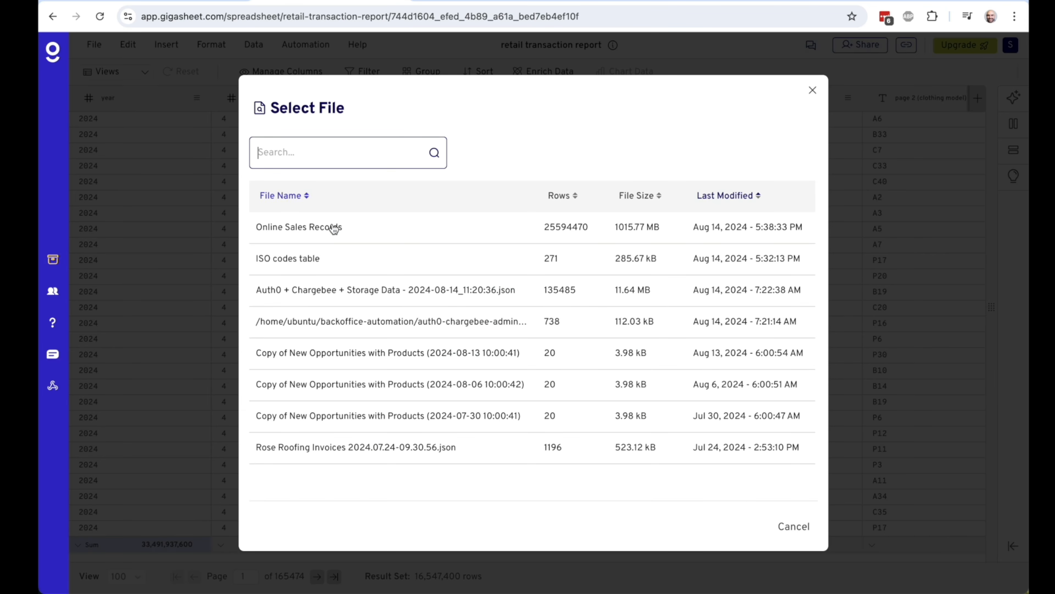
click(316, 259)
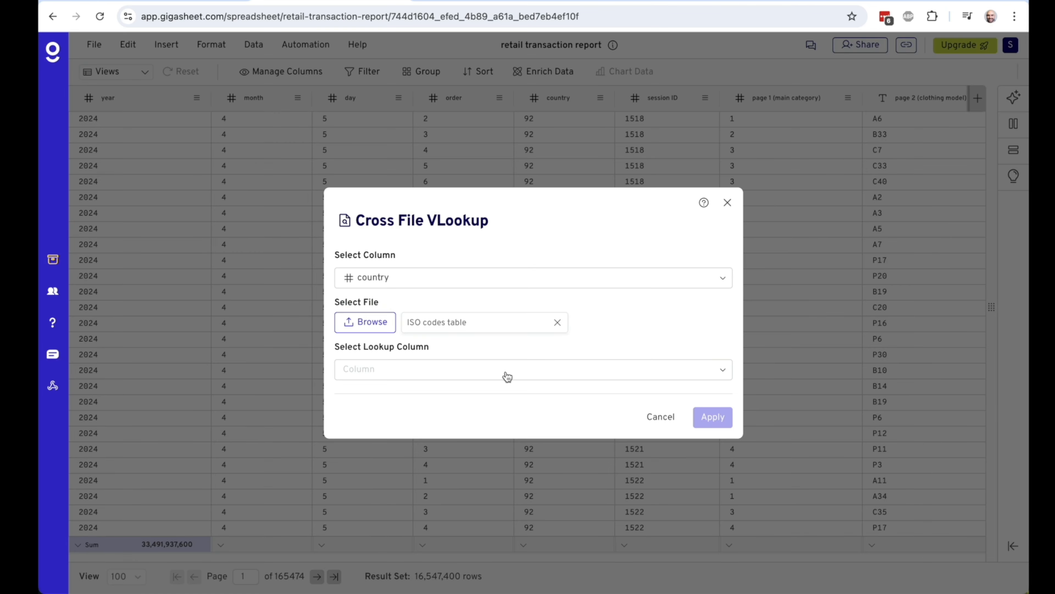
- Match on the # lookup column, return values from ISO 3166[1]name[5], and apply the lookup
click(497, 333)
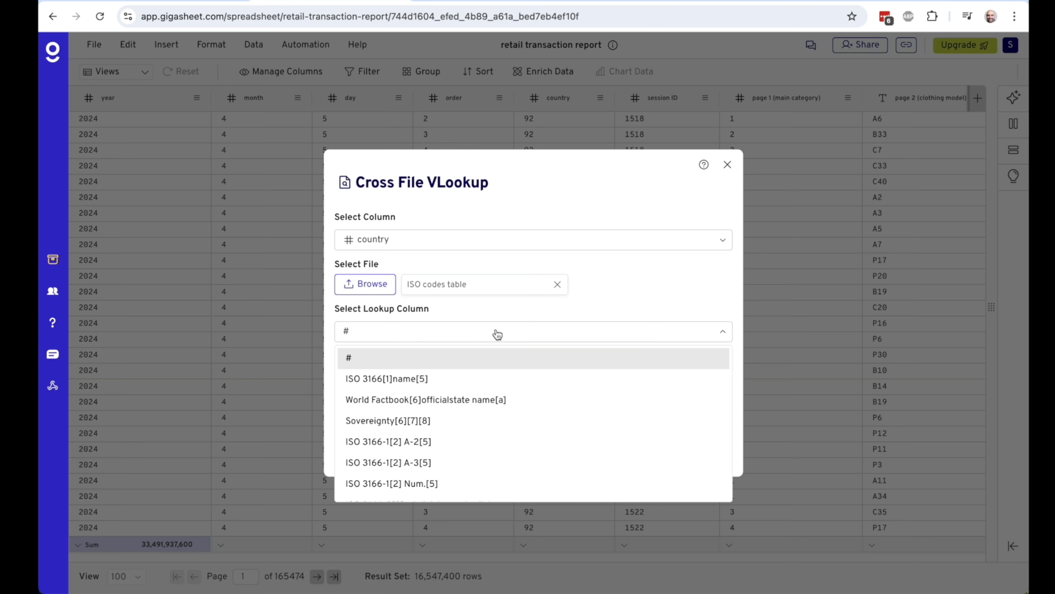
click(474, 363)
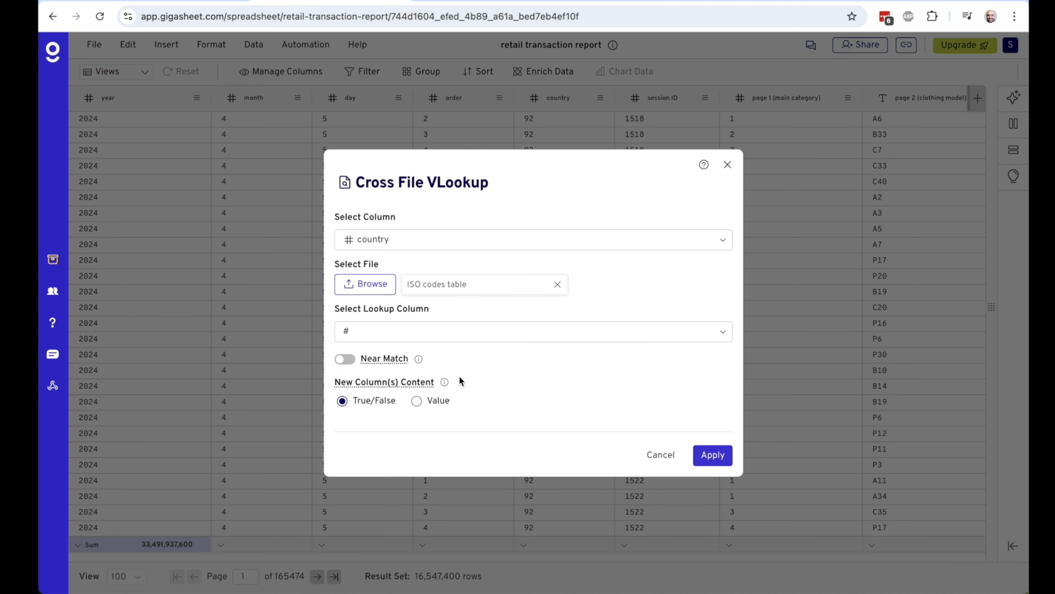
click(419, 402)
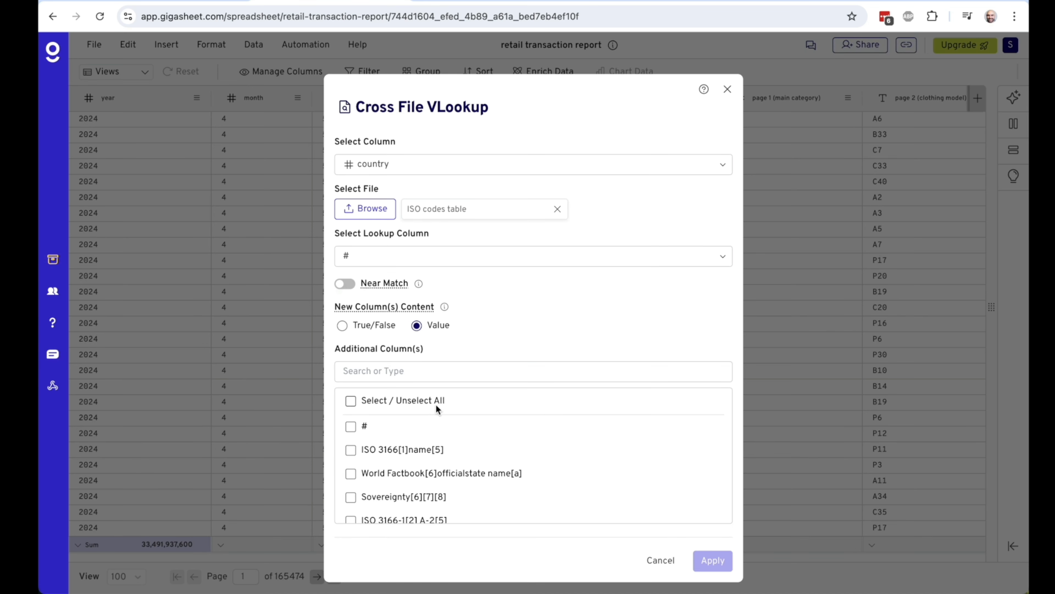
click(350, 449)
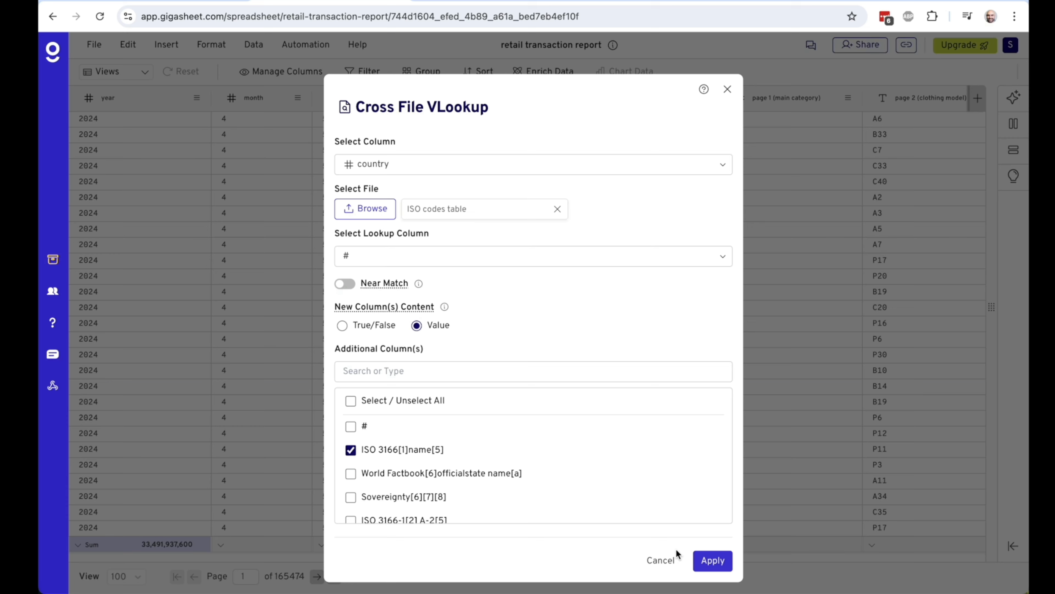
click(700, 561)
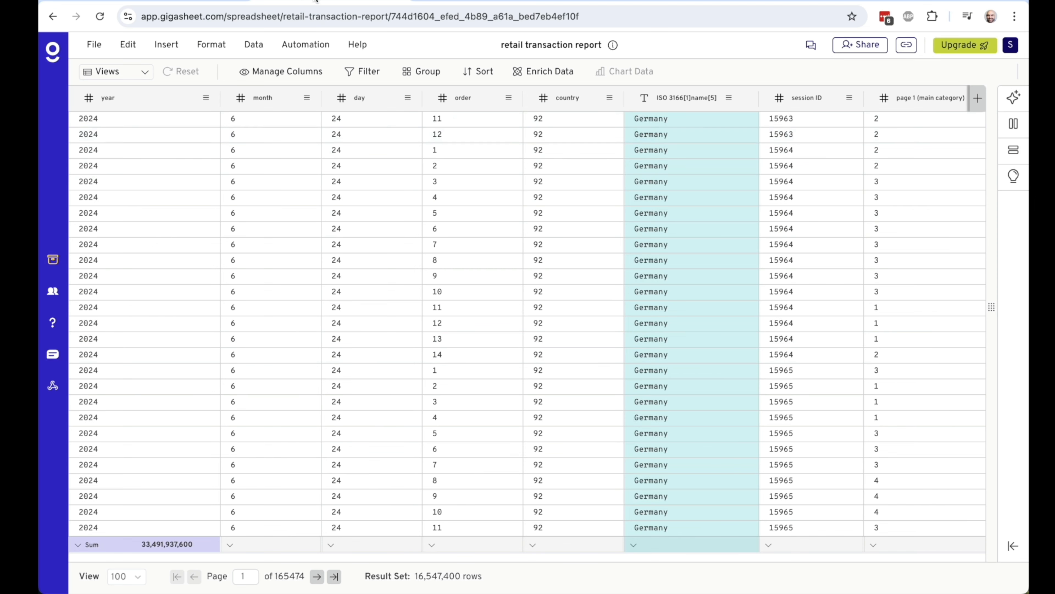
- Check the country codes against the ISO codes table and look through the looked-up country names on the report's first two pages
key(ctrl+Tab)
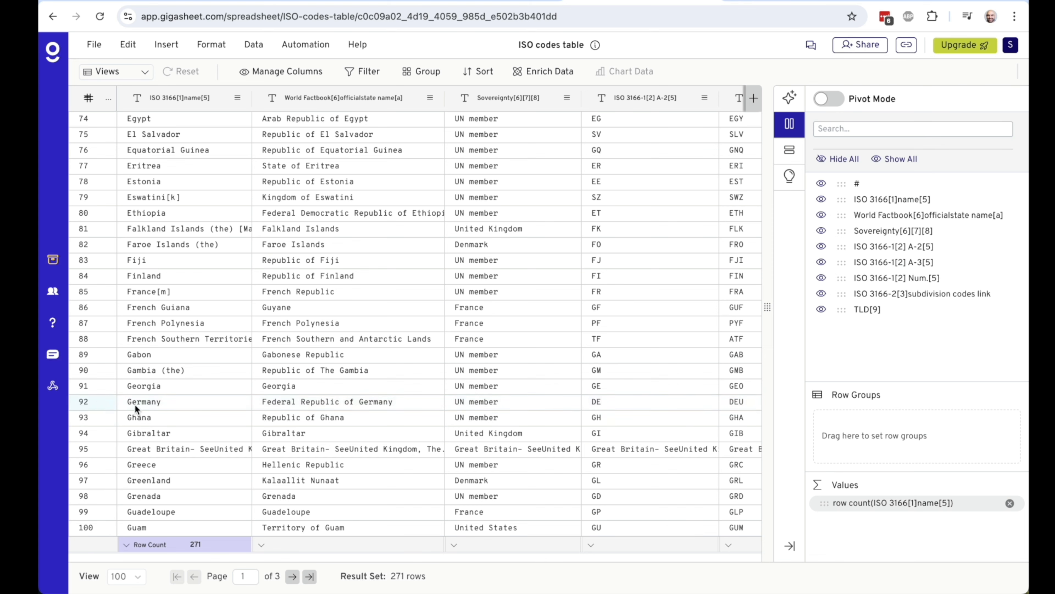
key(ctrl+shift+Tab)
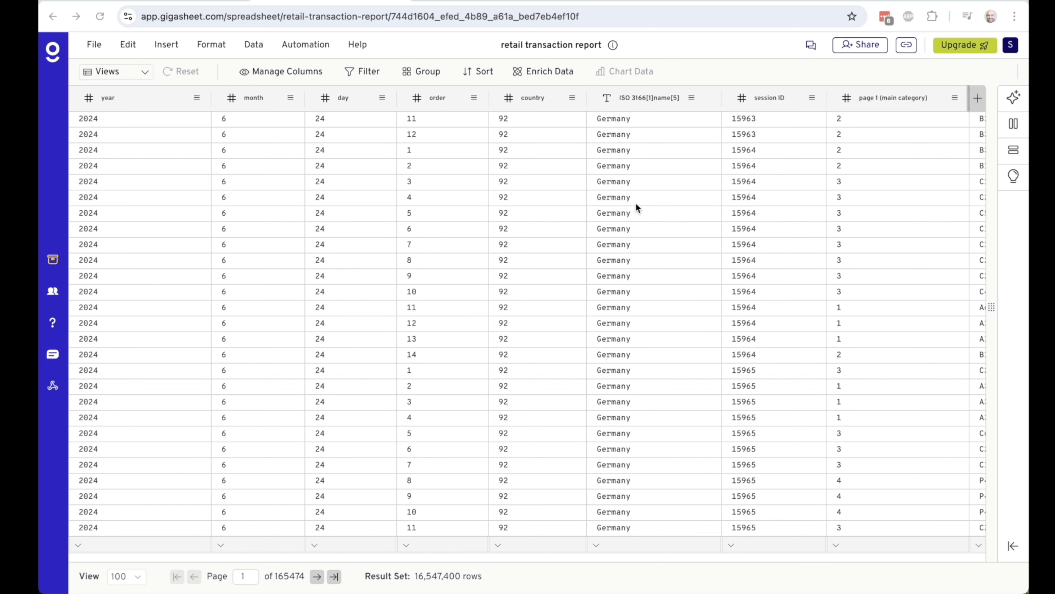
scroll(636, 205, down, 10)
scroll(636, 207, down, 5)
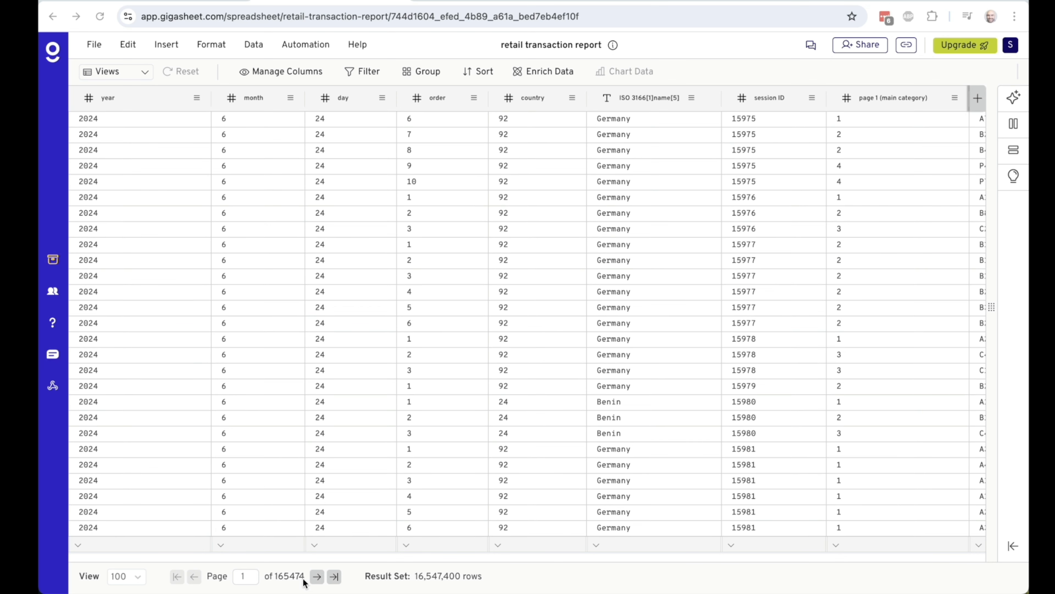
click(318, 577)
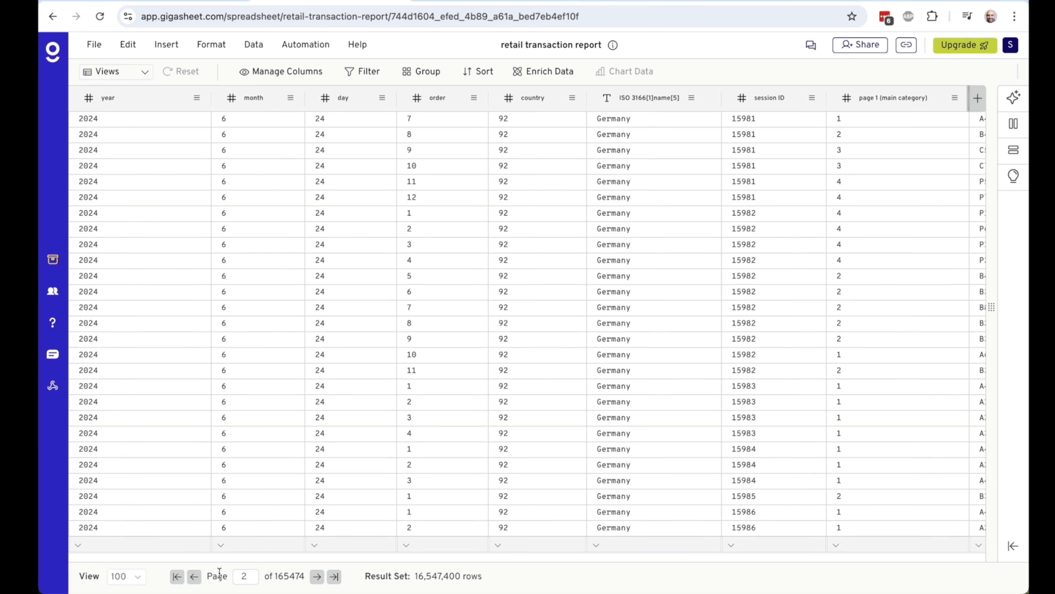
- Show 1000 rows per page and look through the looked-up country names in the report
click(139, 576)
click(131, 545)
scroll(610, 440, down, 10)
scroll(609, 440, down, 20)
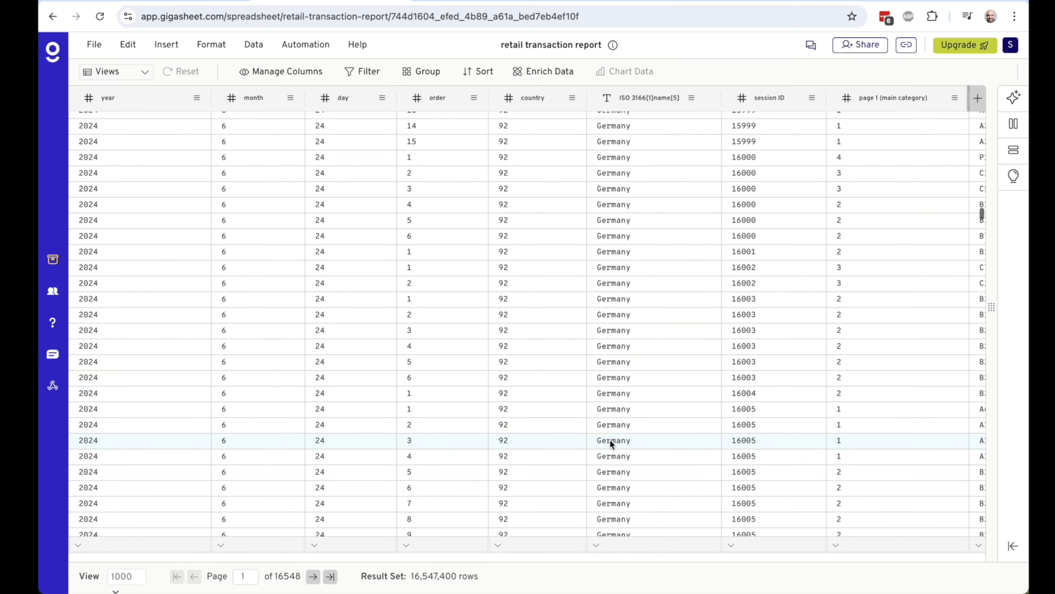
scroll(610, 440, up, 15)
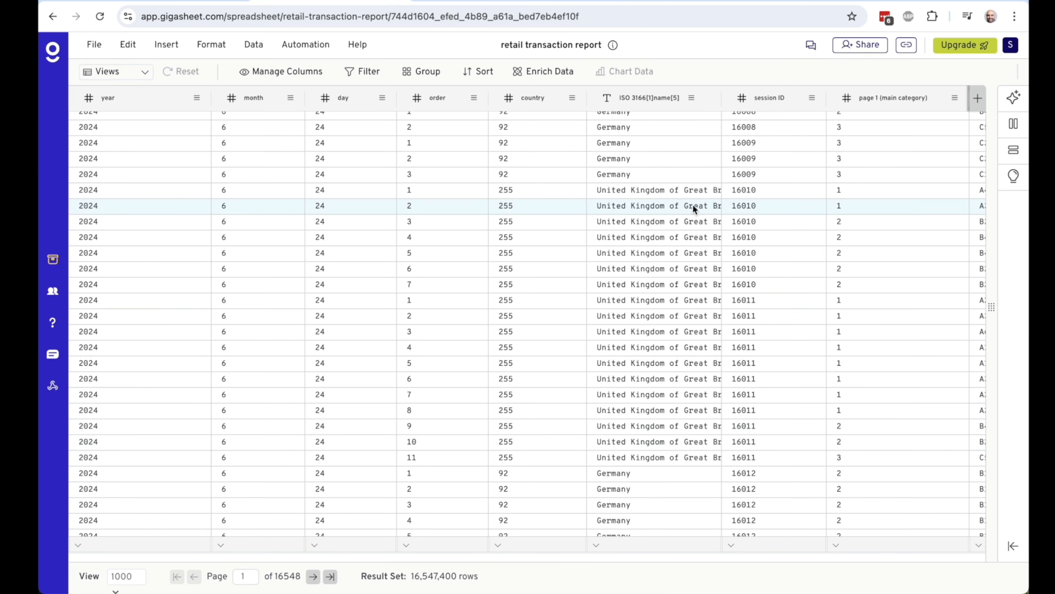
scroll(678, 340, down, 12)
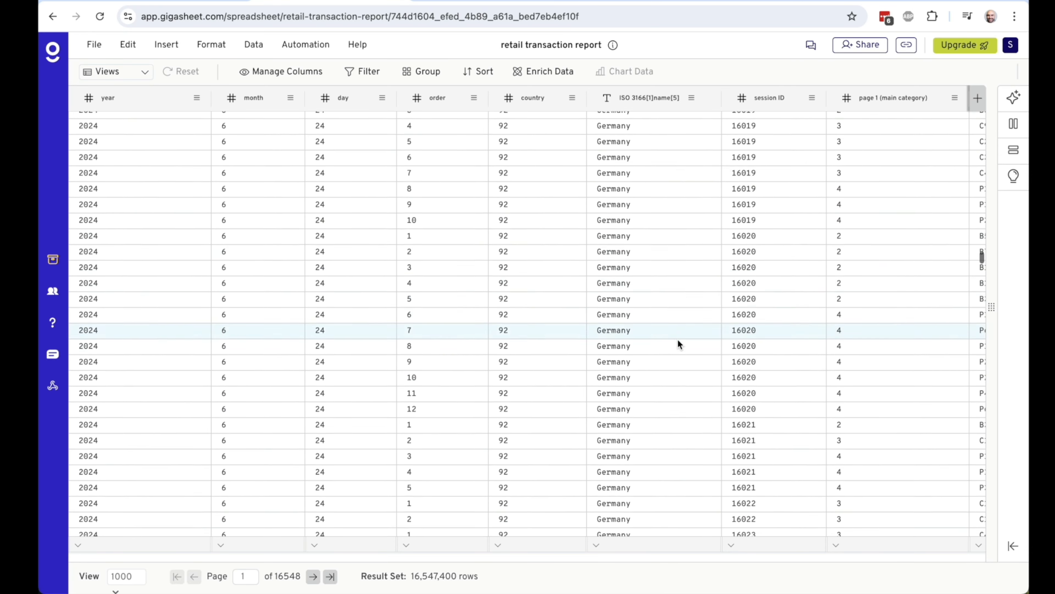
scroll(678, 340, up, 20)
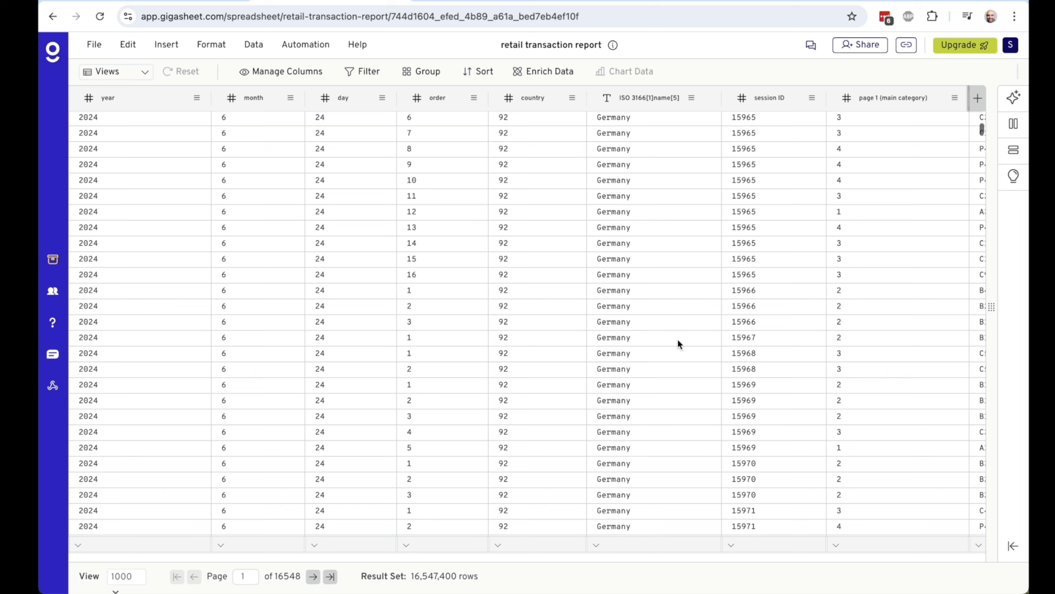
- Add a Sum aggregation to the price column
scroll(678, 339, right, 4)
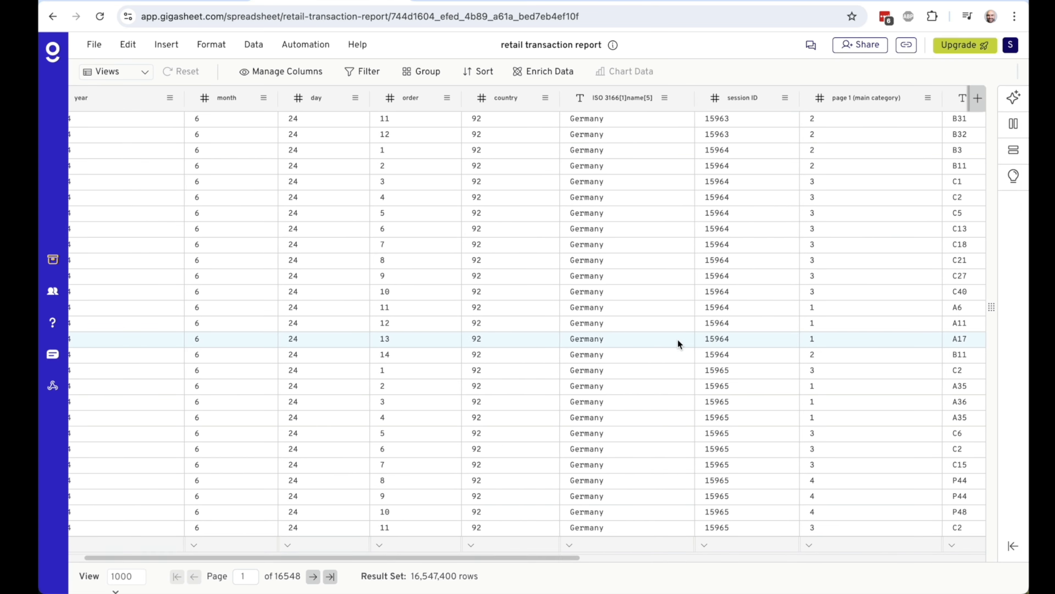
scroll(678, 342, right, 5)
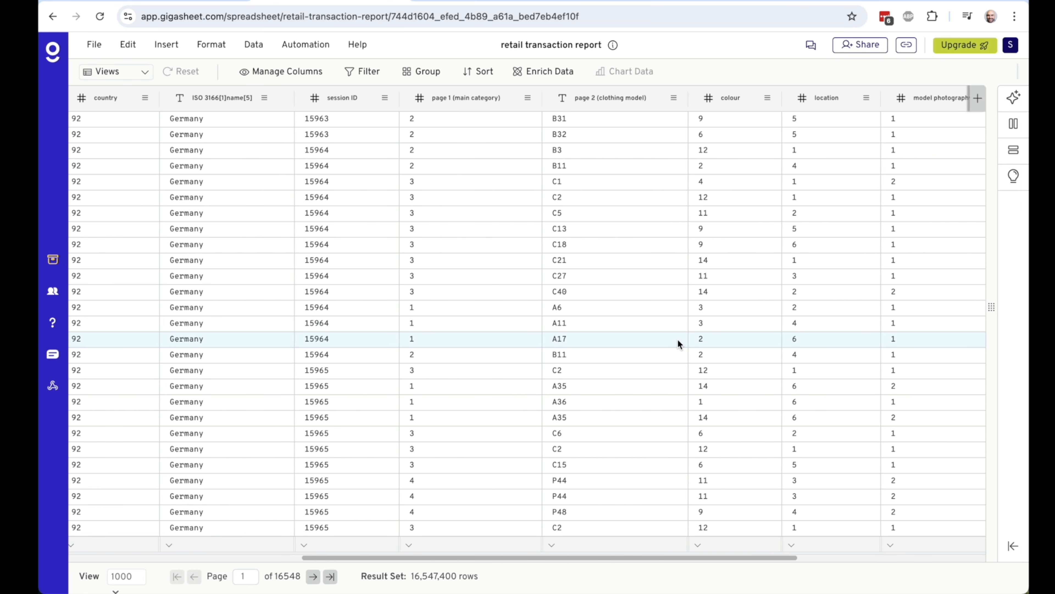
scroll(825, 232, right, 5)
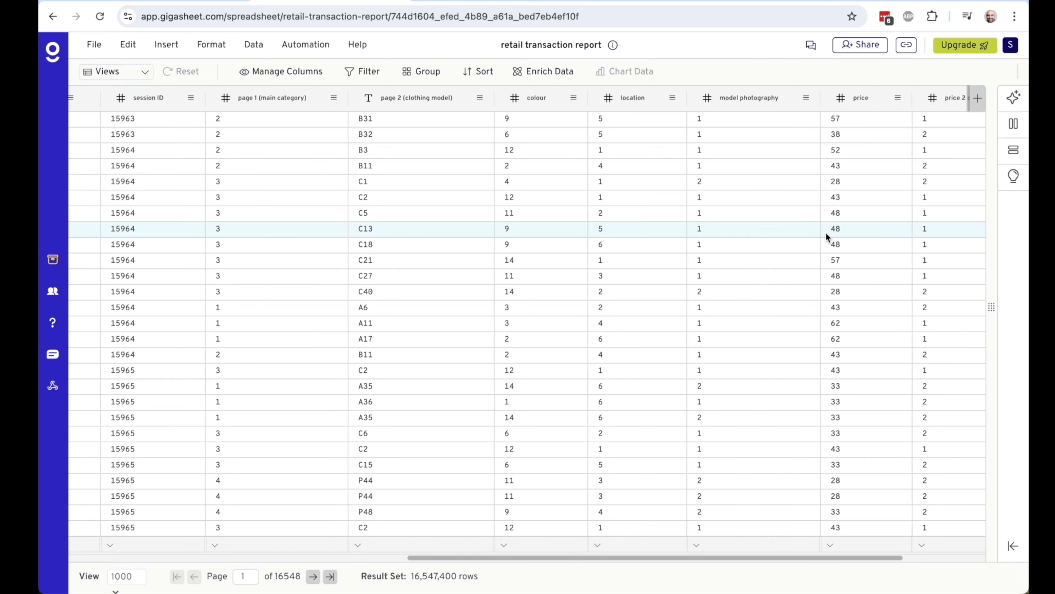
click(707, 546)
click(720, 367)
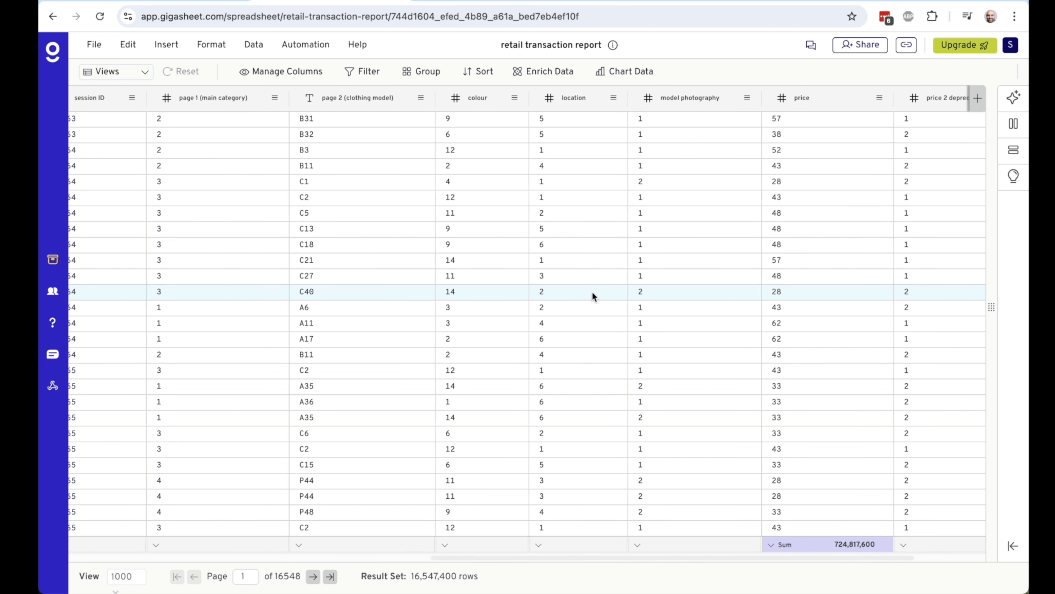
- Group the report by the ISO 3166[1]name[5] column
scroll(592, 292, left, 10)
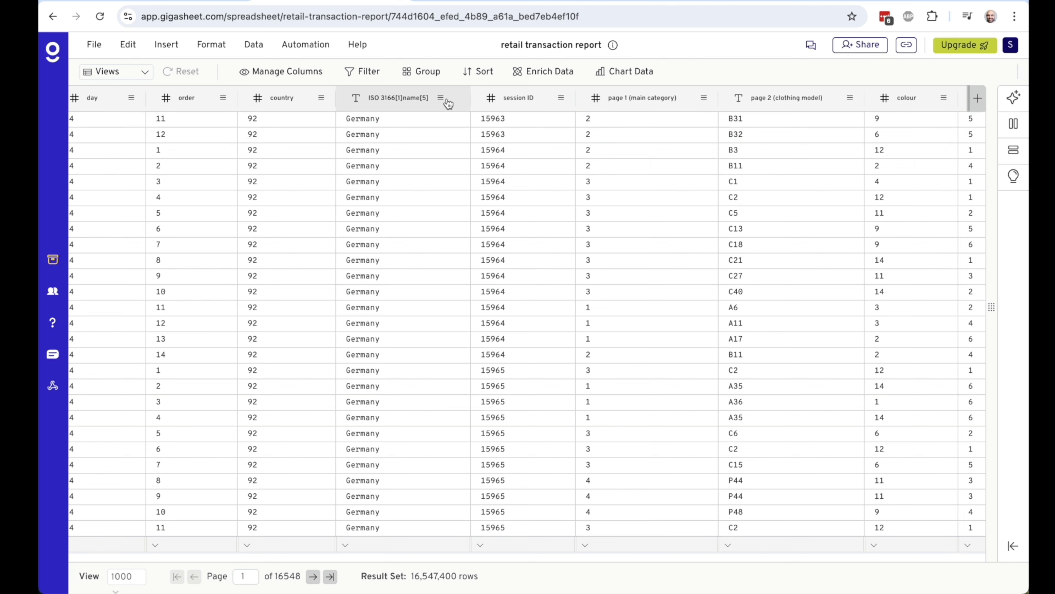
click(442, 98)
click(490, 176)
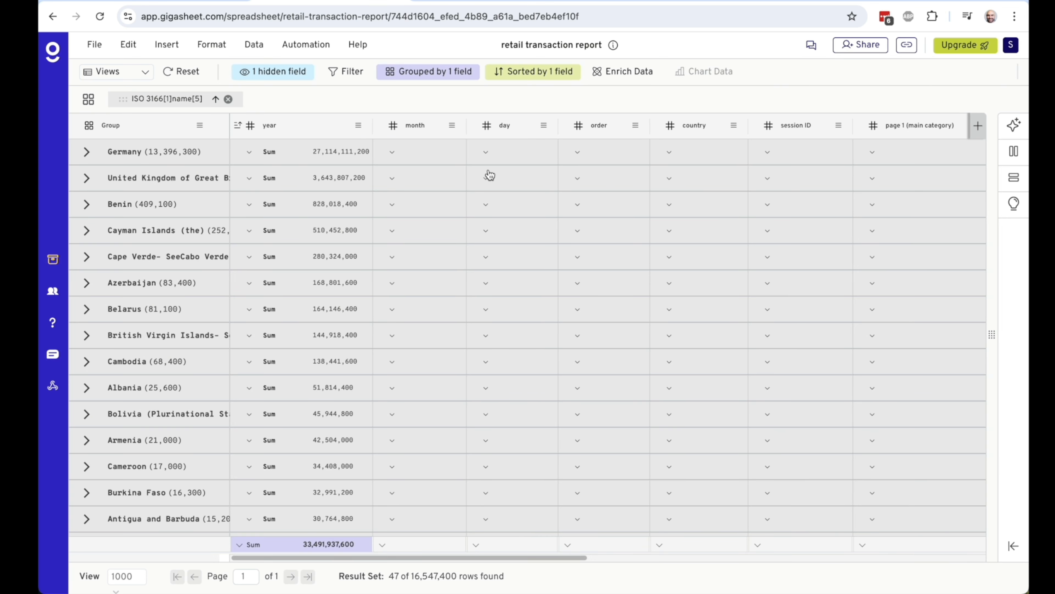
- Move the price column directly beside the Group column and widen the Group column to fit the country names
scroll(465, 185, right, 15)
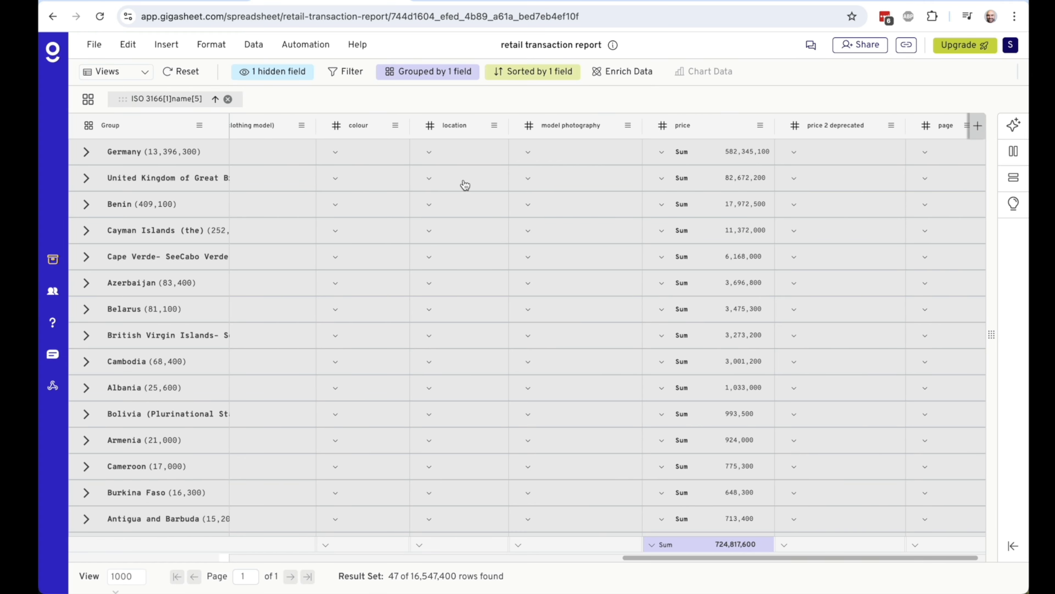
drag(755, 141, 300, 140)
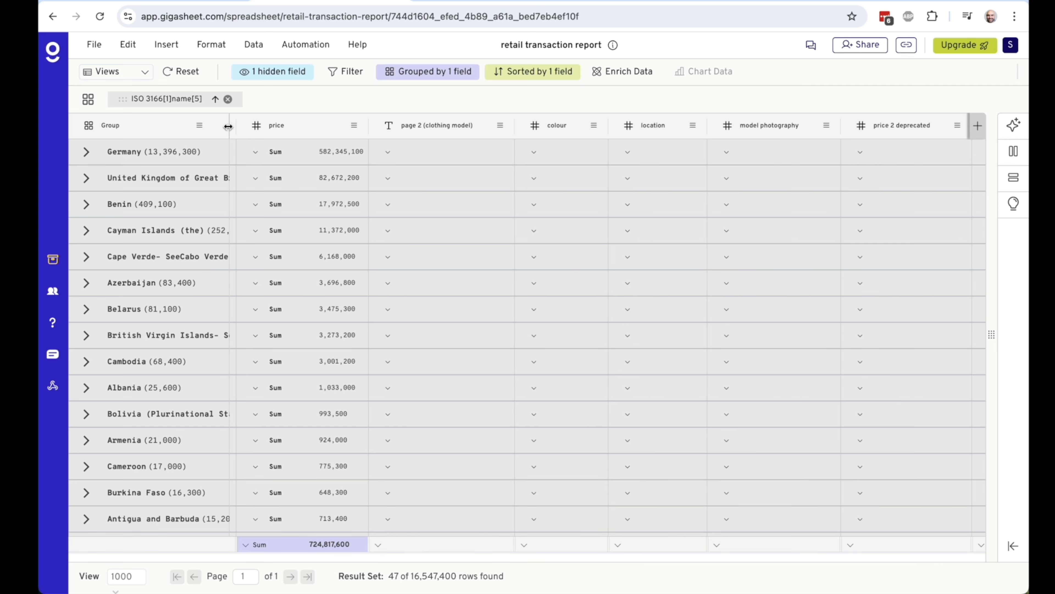
drag(230, 126, 314, 127)
mouse_move(361, 130)
mouse_down()
mouse_move(383, 124)
mouse_move(371, 130)
mouse_up()
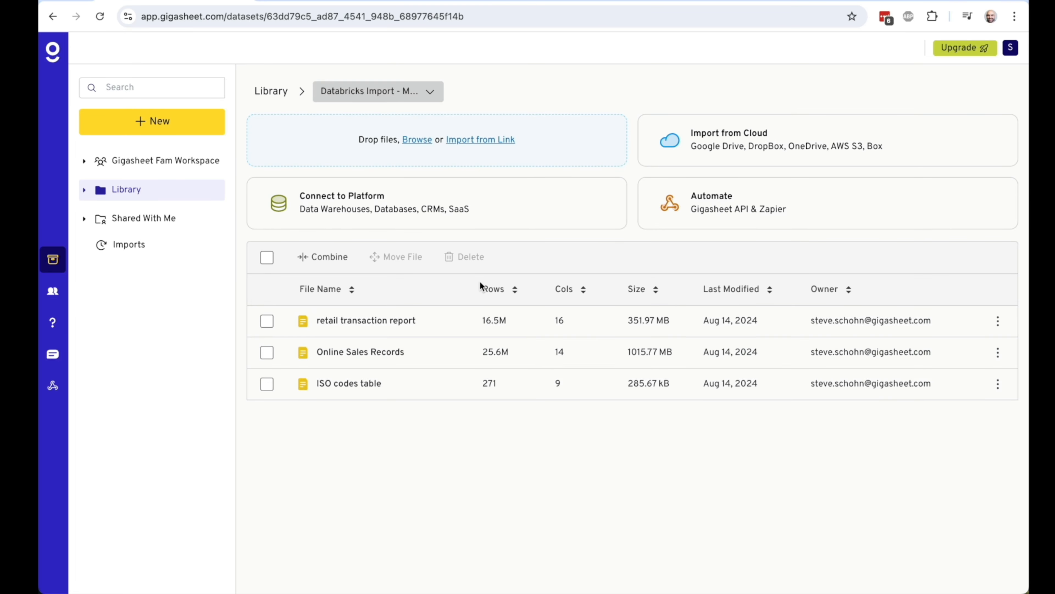
- Open the Online Sales Records file from the library and check its total row count
click(419, 357)
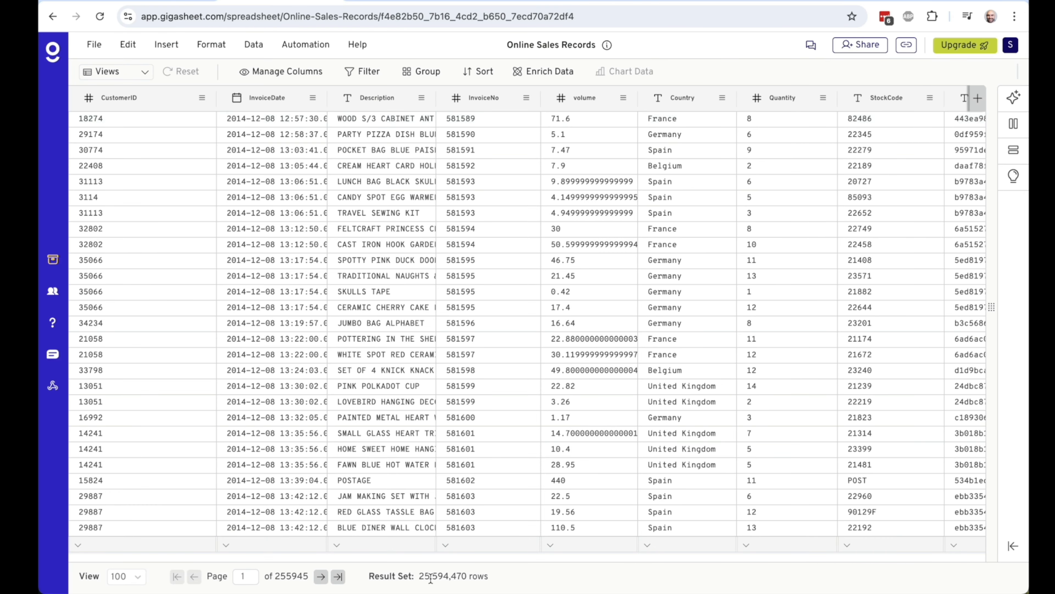
double_click(423, 575)
click(448, 581)
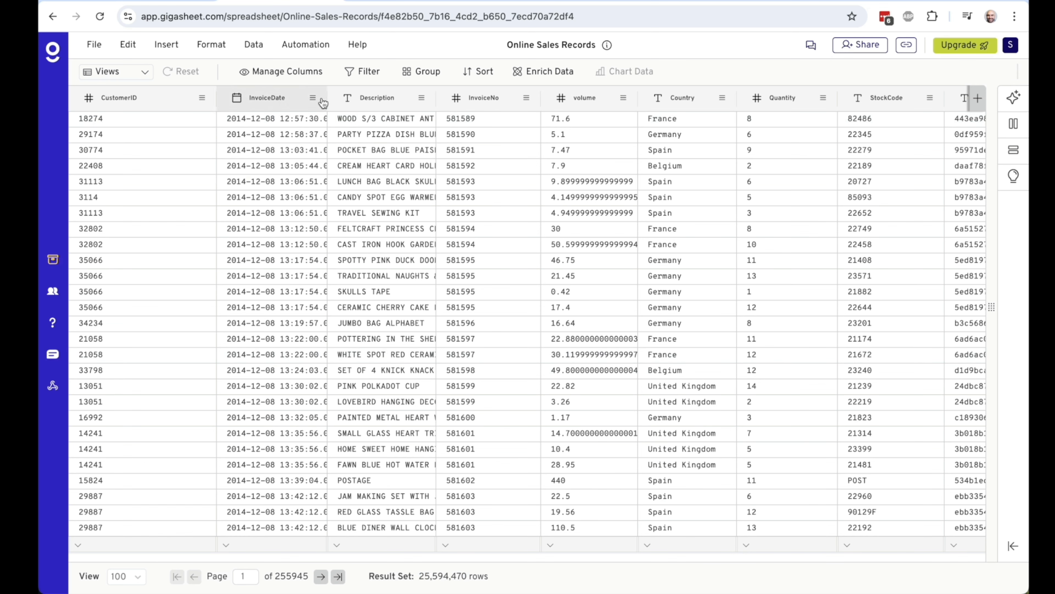
- Start a new If Then column named "promo type" in the online sales sheet
scroll(398, 252, right, 5)
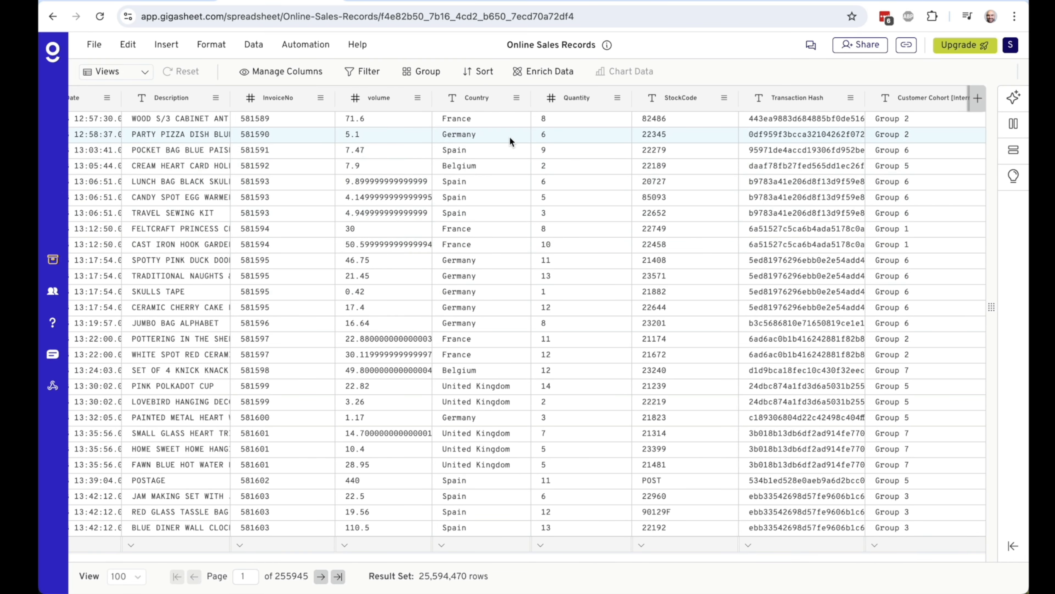
scroll(510, 137, right, 4)
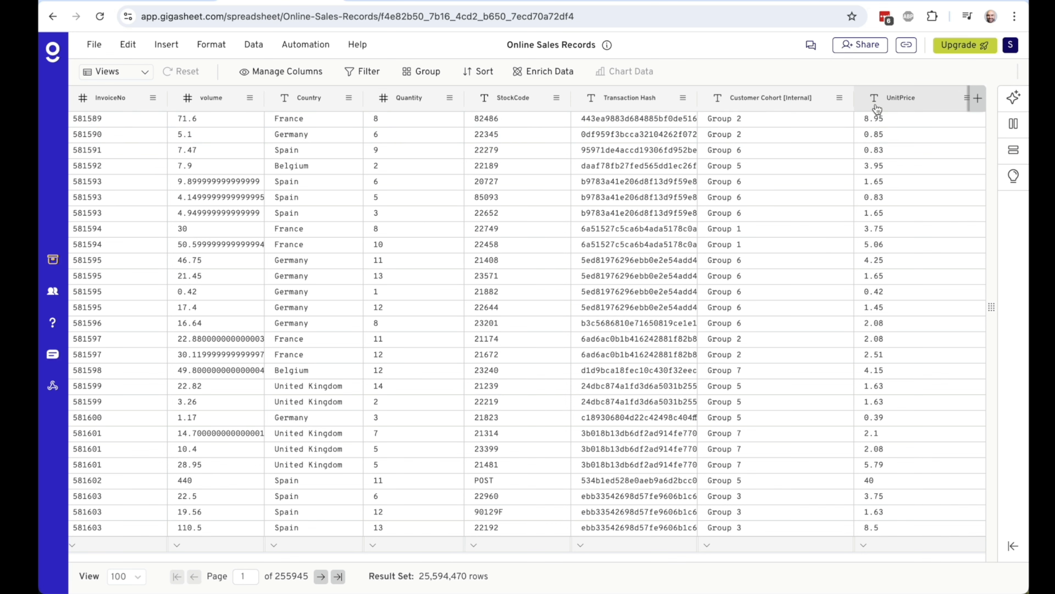
scroll(890, 202, down, 1)
scroll(891, 203, up, 1)
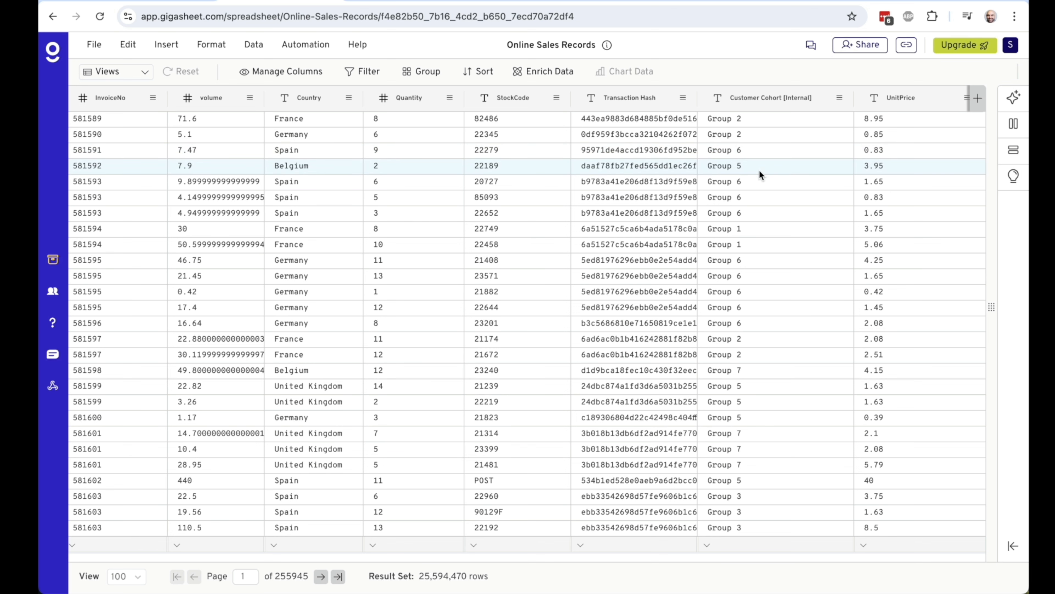
click(162, 47)
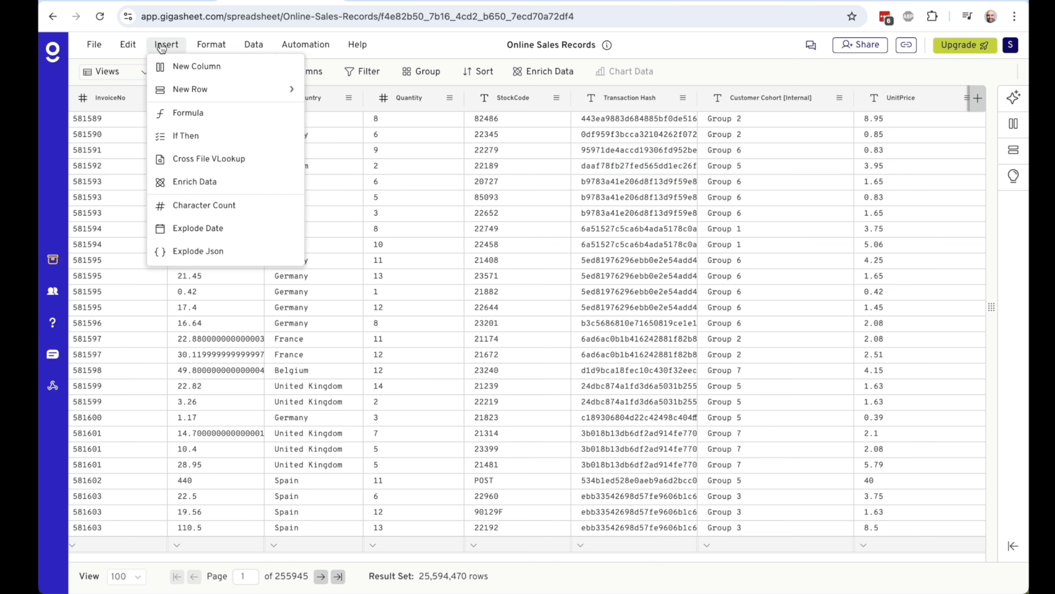
click(208, 136)
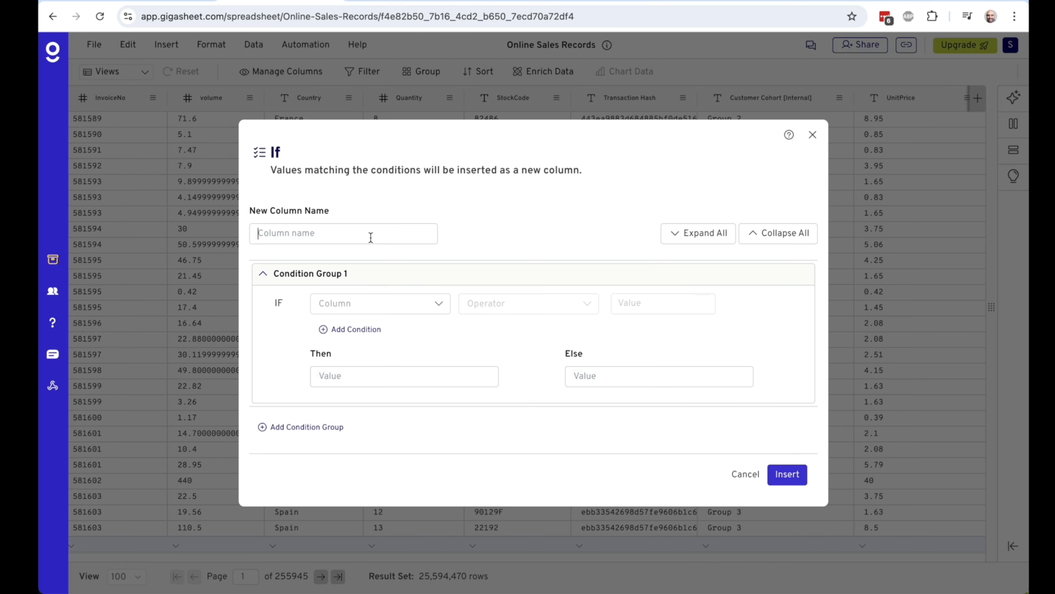
text(promo type)
- Set the first condition so Customer Cohort [Internal] equal to Group 3 gives "google ads promo"
click(380, 303)
scroll(376, 440, down, 5)
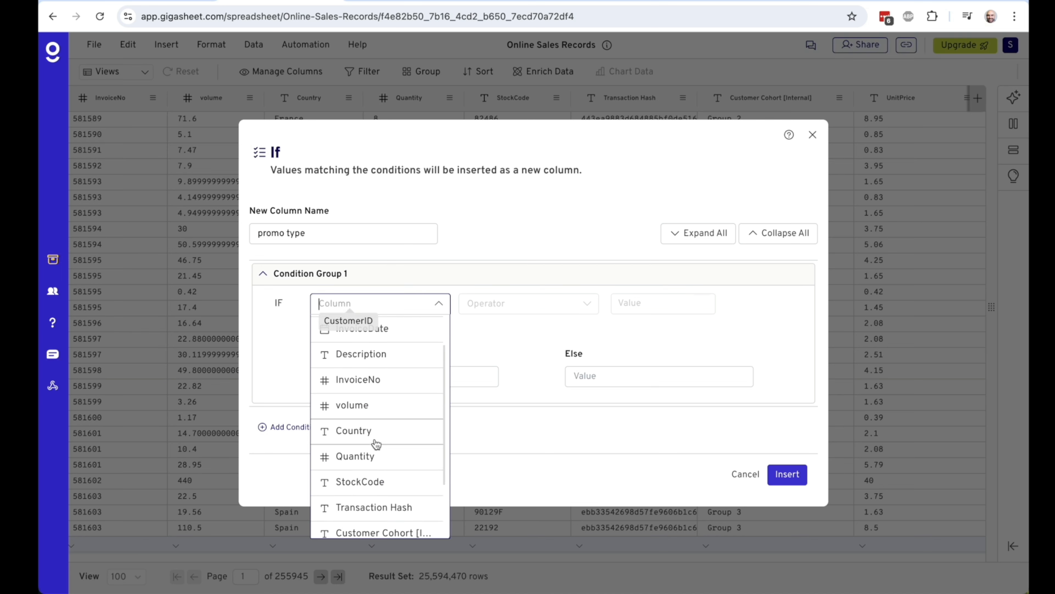
click(376, 447)
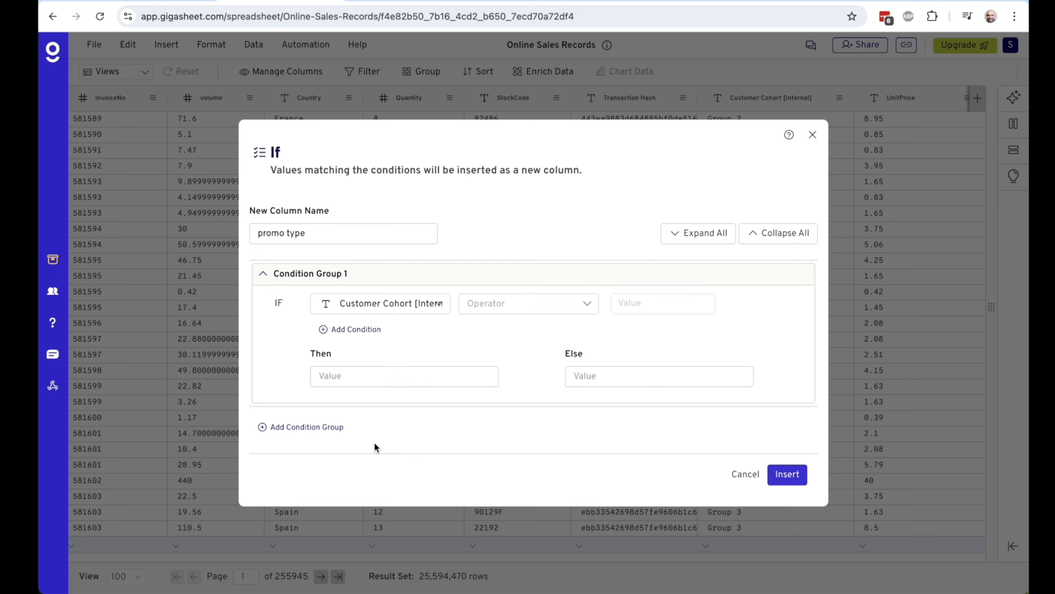
click(517, 312)
click(521, 328)
click(672, 307)
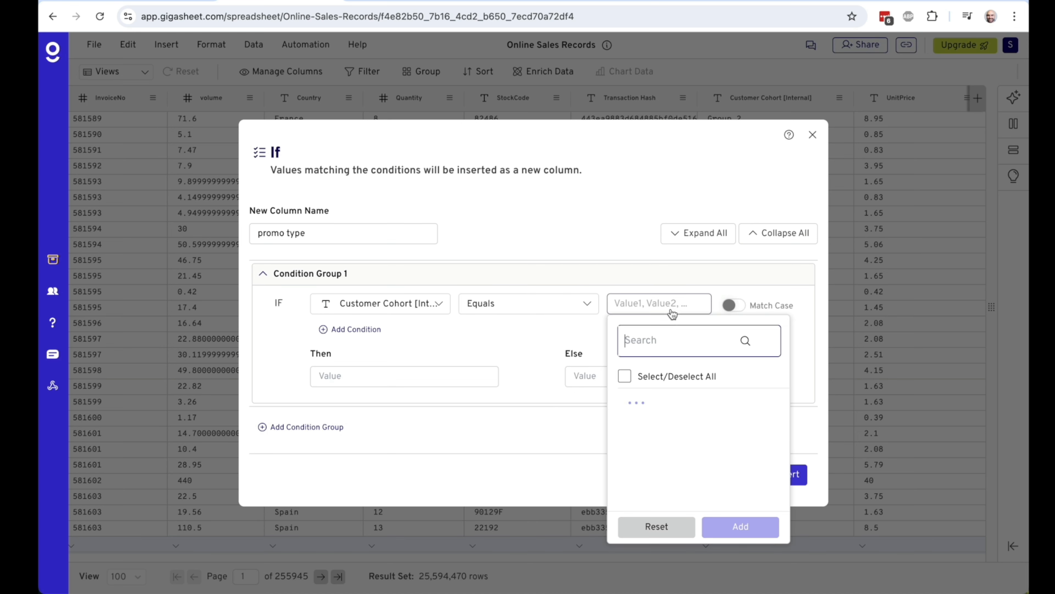
click(624, 452)
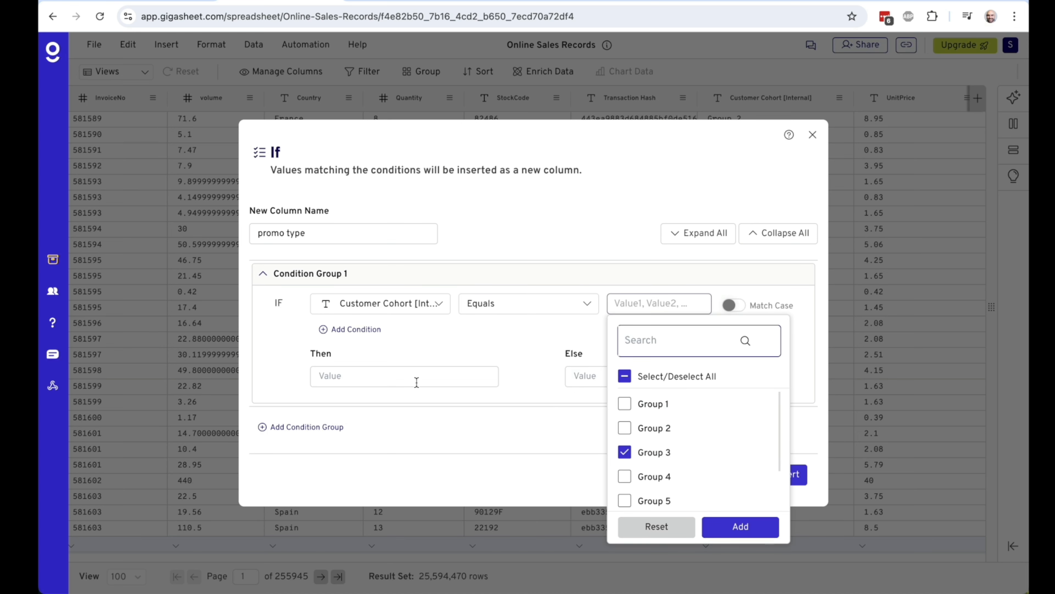
click(400, 382)
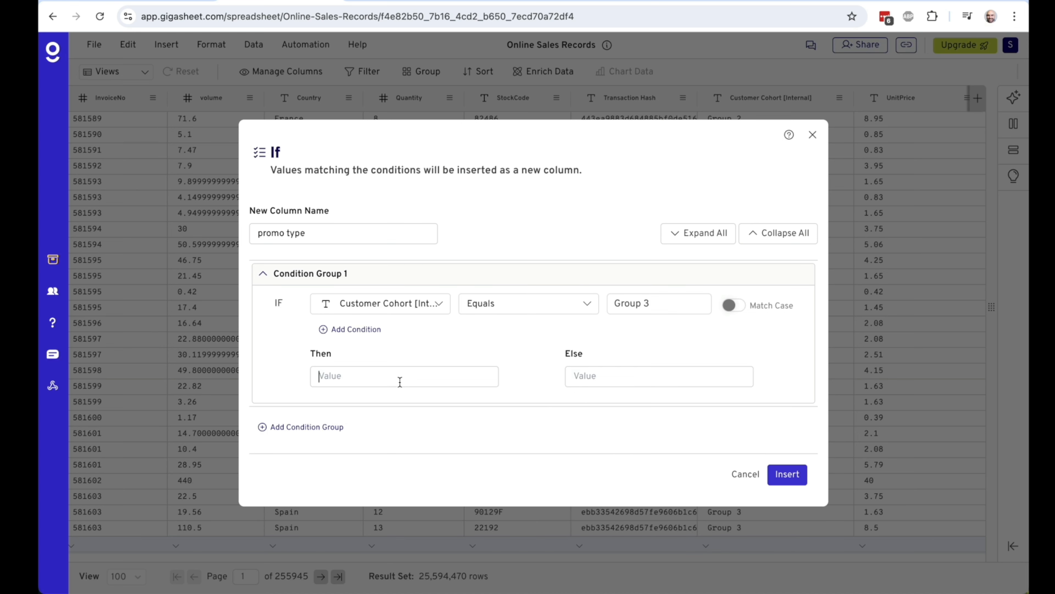
text(google ads promo)
- Add a second condition group where Customer Cohort [Internal] equal to Group 6 gives "mailer promo"
click(345, 428)
scroll(374, 420, down, 3)
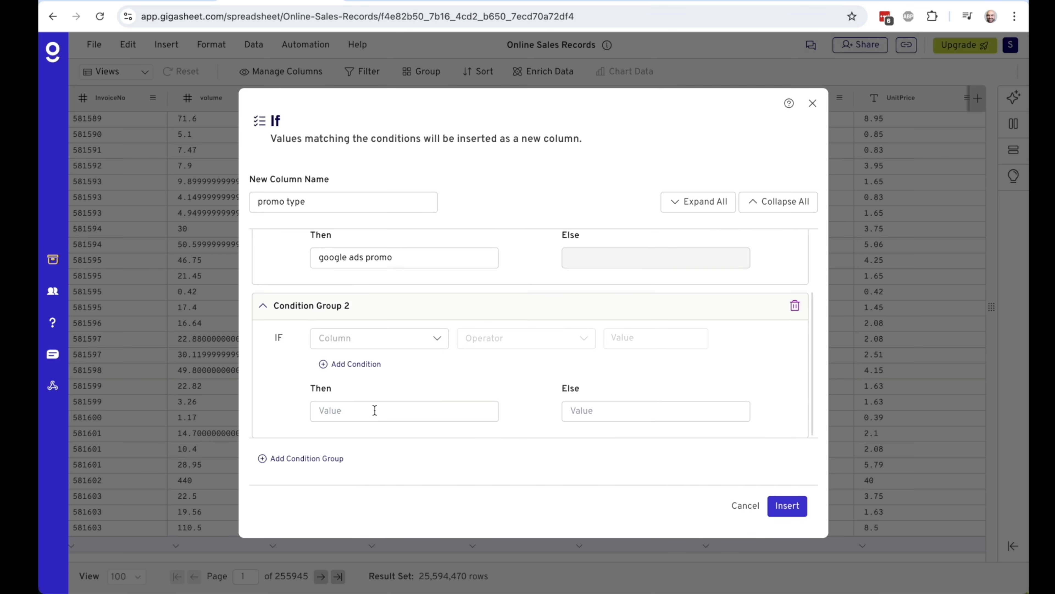
click(384, 338)
scroll(393, 488, down, 3)
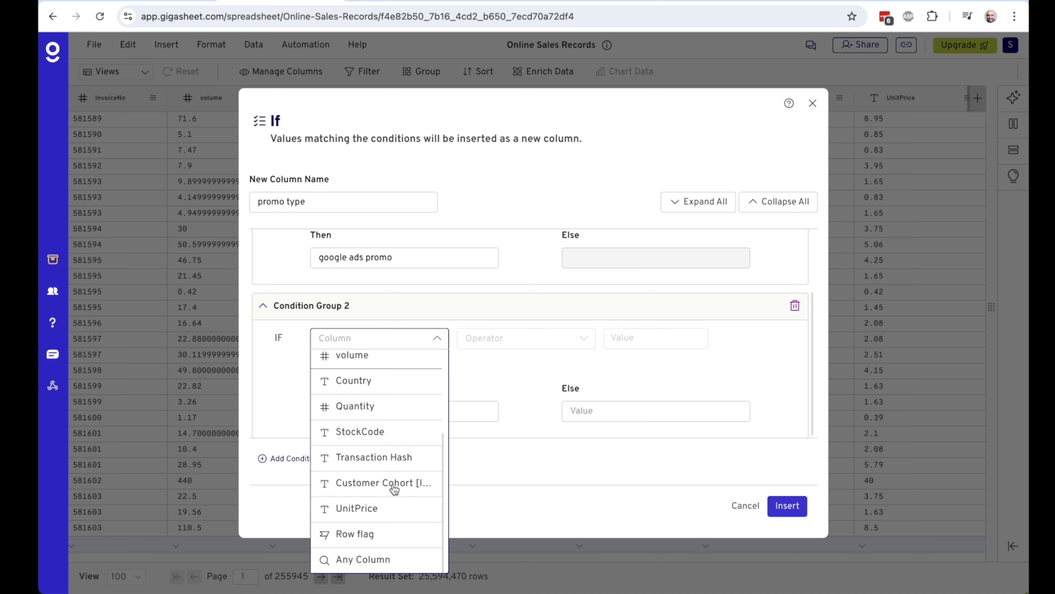
click(394, 484)
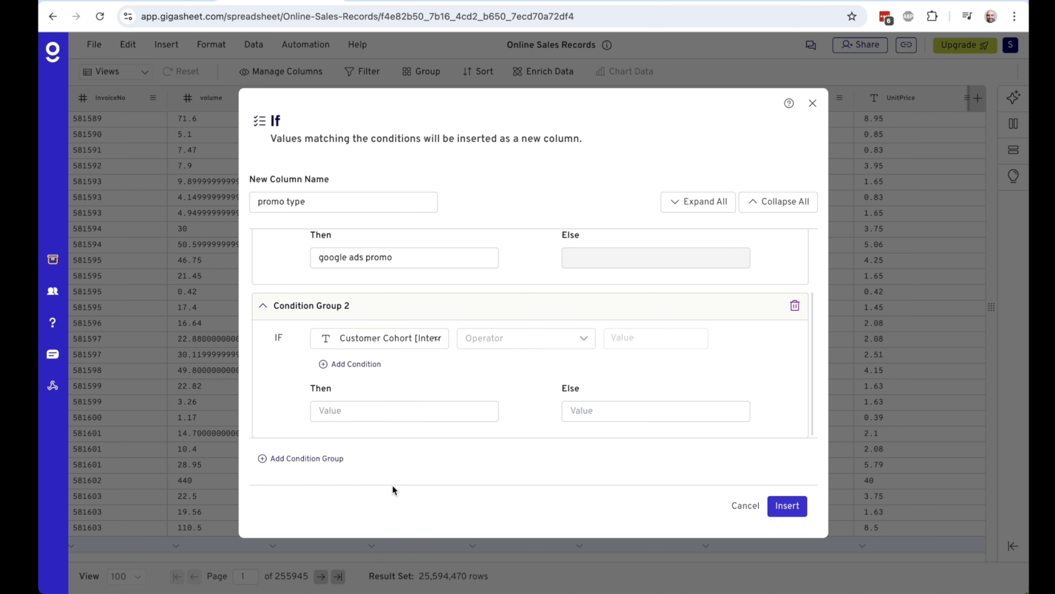
click(510, 350)
click(513, 360)
click(655, 341)
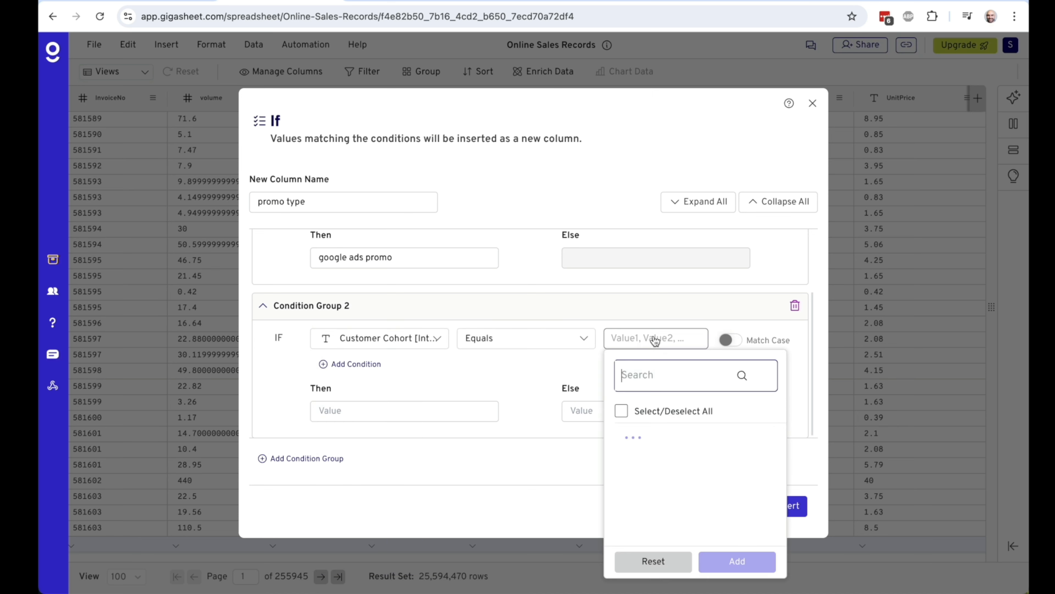
scroll(668, 478, down, 1)
click(656, 517)
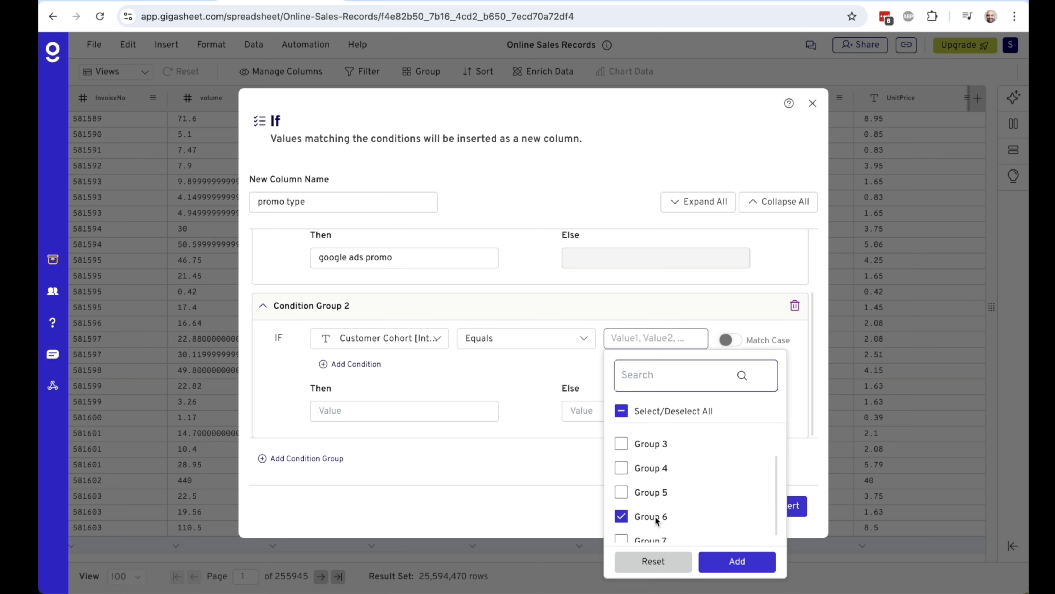
click(586, 457)
text(mailer promo)
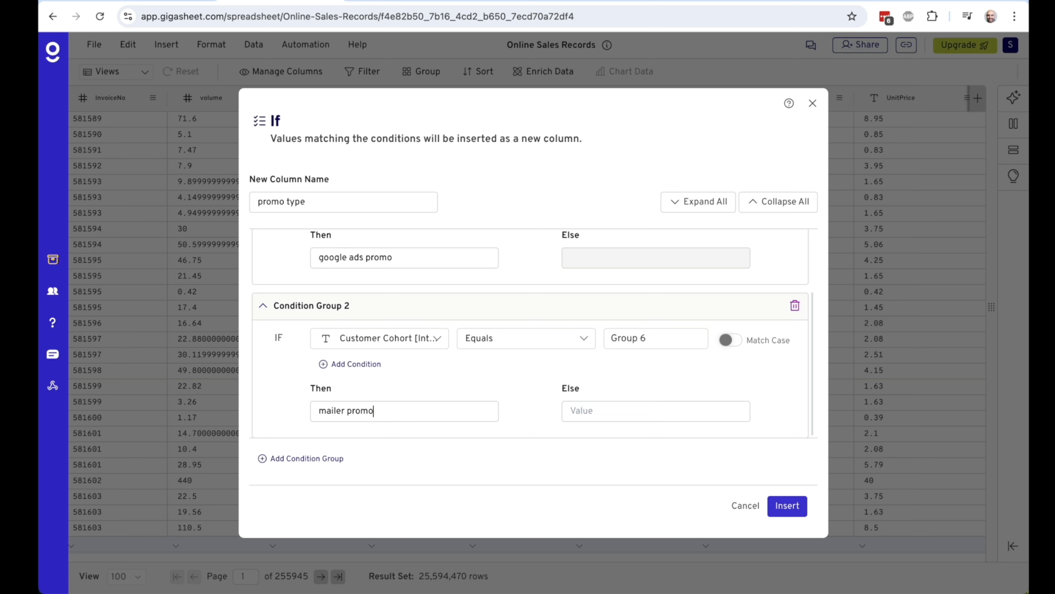
- Set the Else value to "no promo" and insert the conditional column
click(598, 417)
text(no promo)
scroll(603, 377, up, 2)
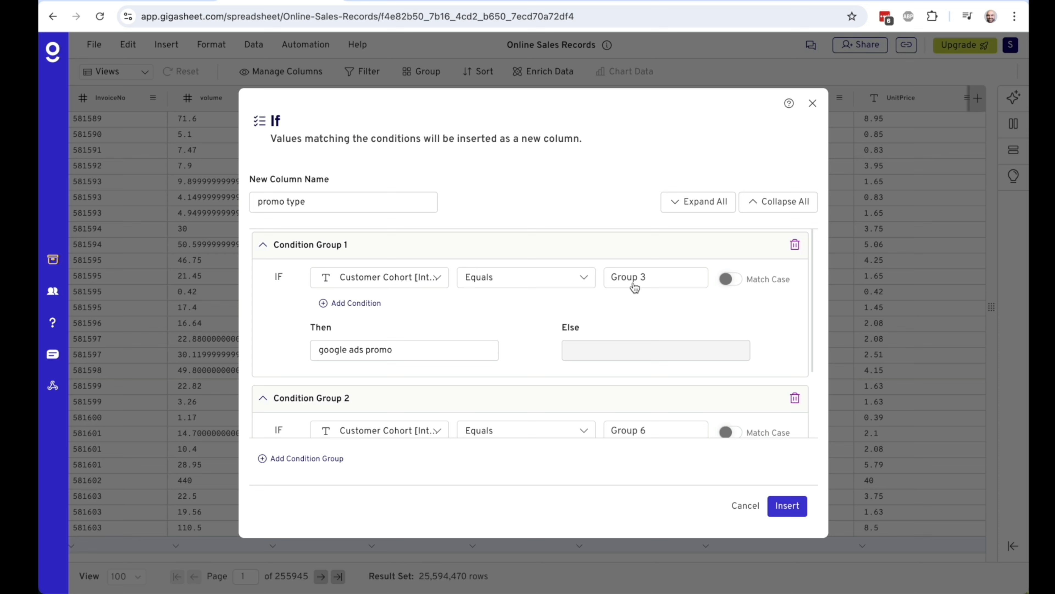
scroll(383, 365, down, 3)
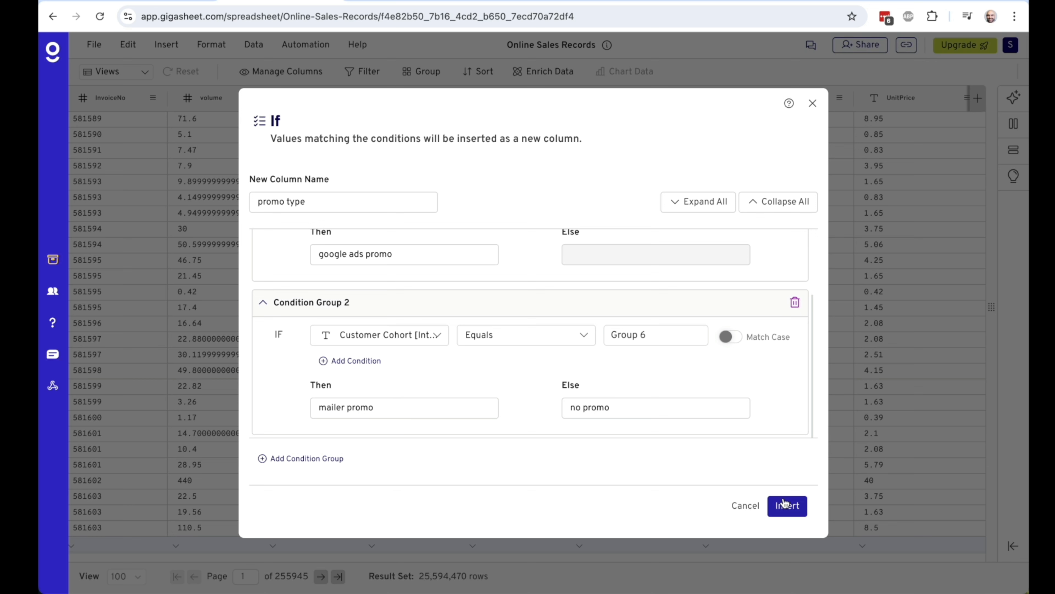
click(793, 515)
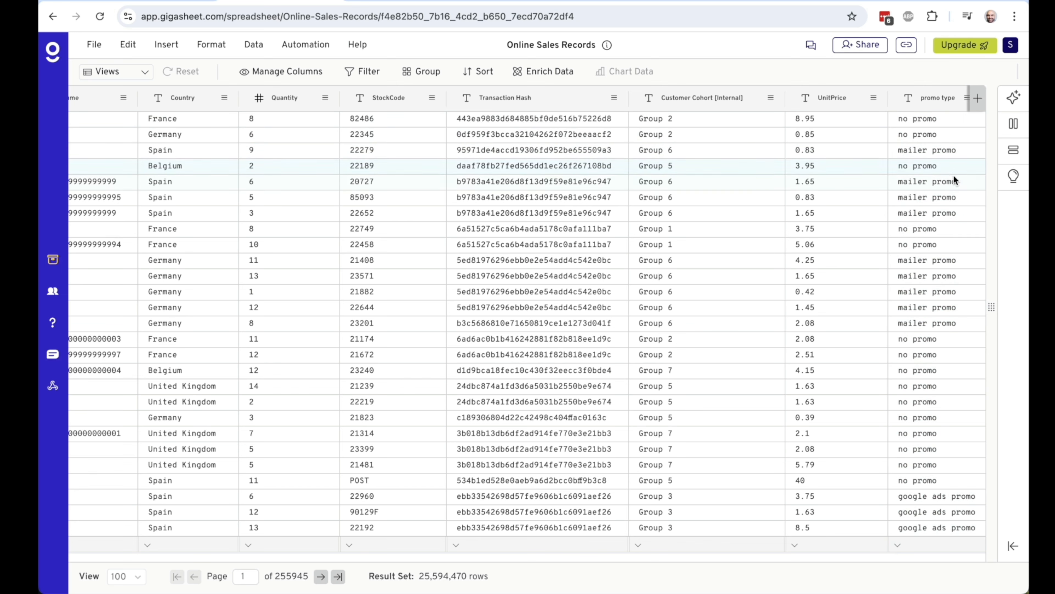
- Check the promo type values against the customer cohorts and examine the distinct UnitPrice values for non-price entries
scroll(943, 290, down, 2)
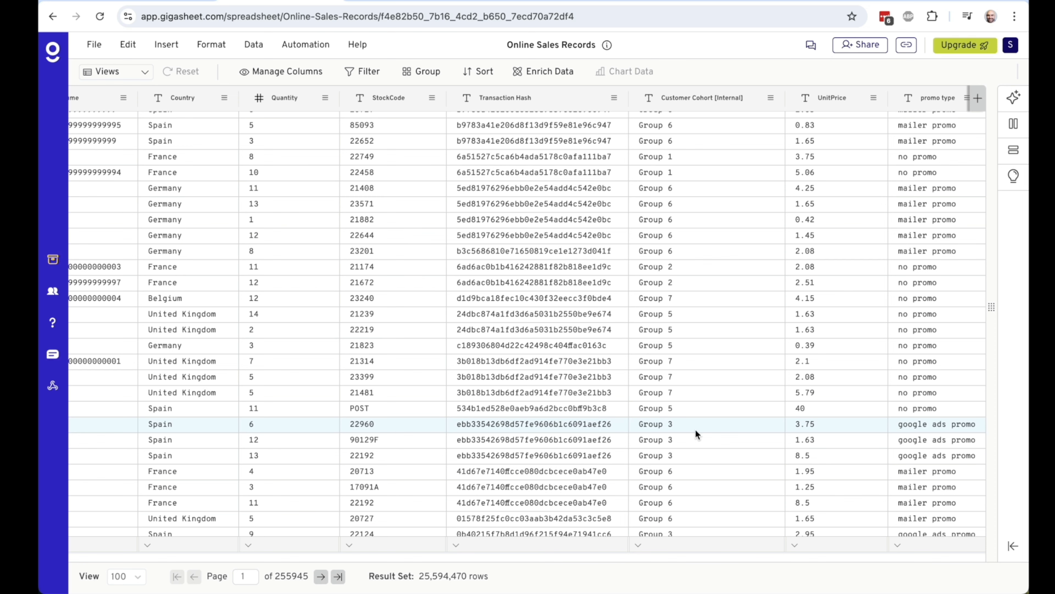
scroll(892, 214, up, 2)
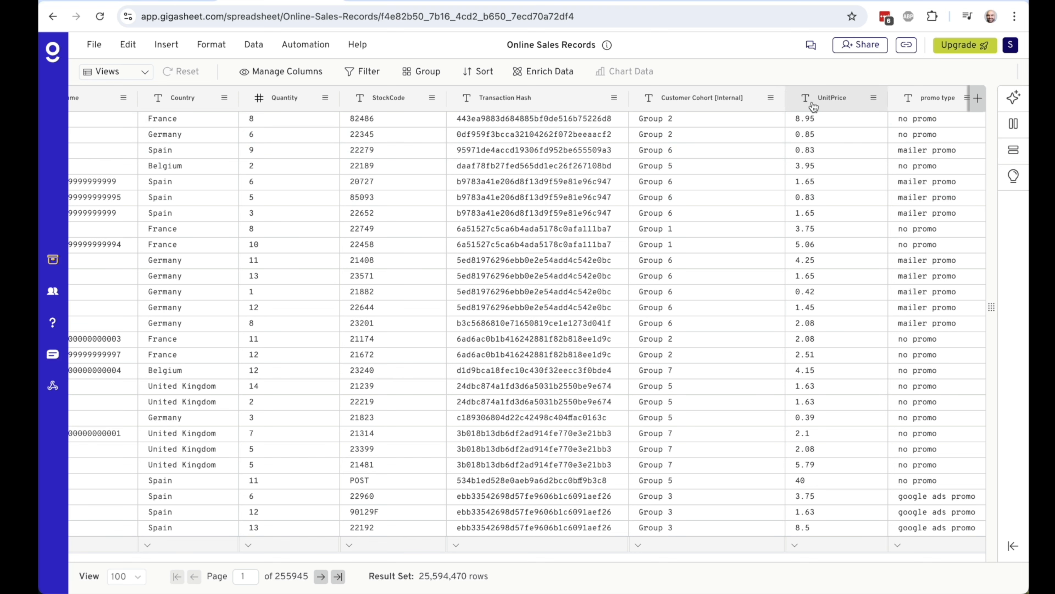
click(873, 97)
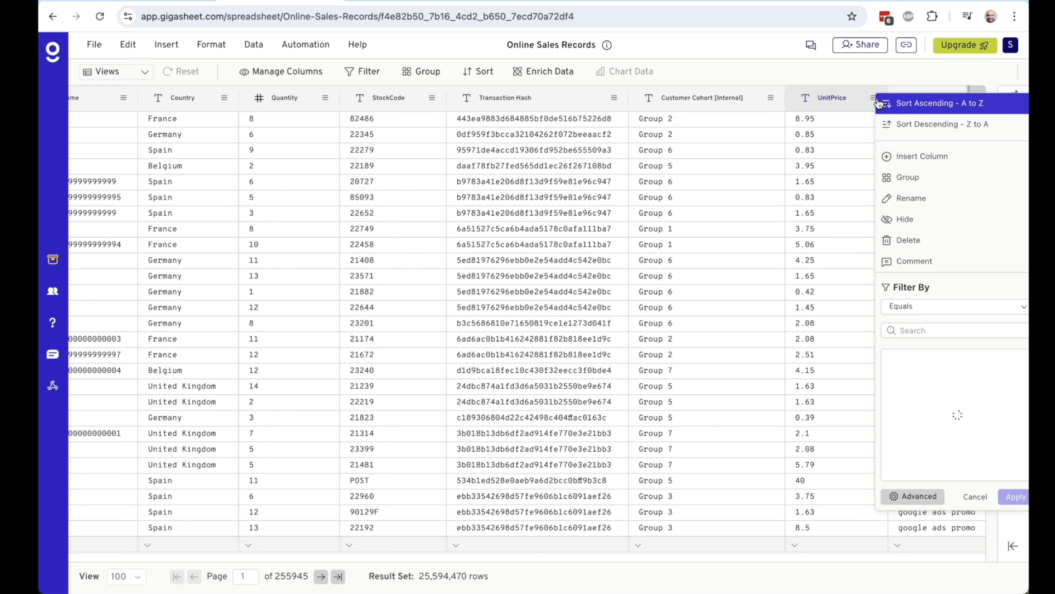
scroll(937, 411, down, 5)
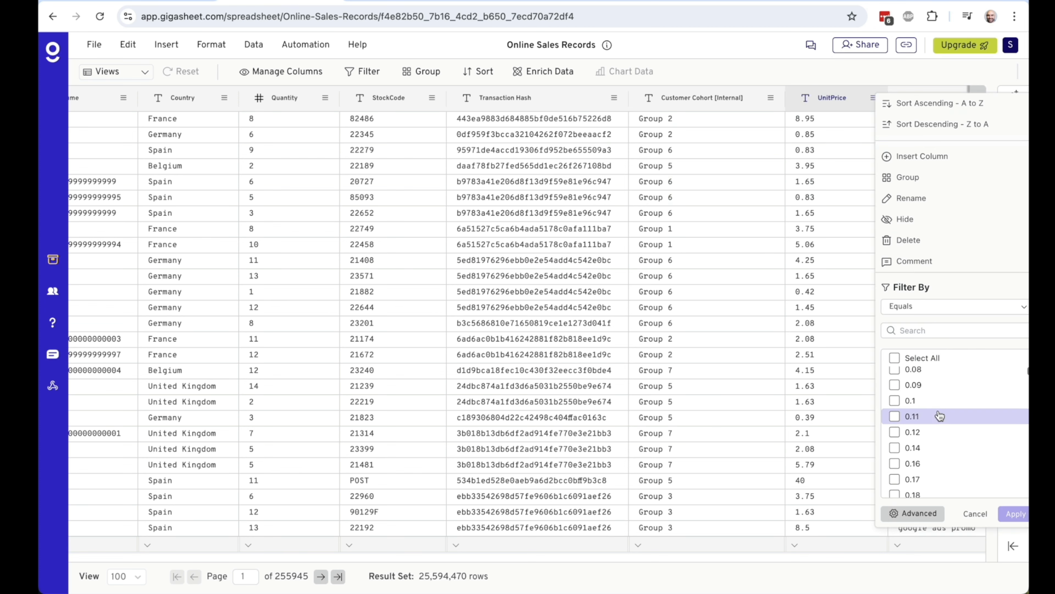
scroll(940, 415, down, 15)
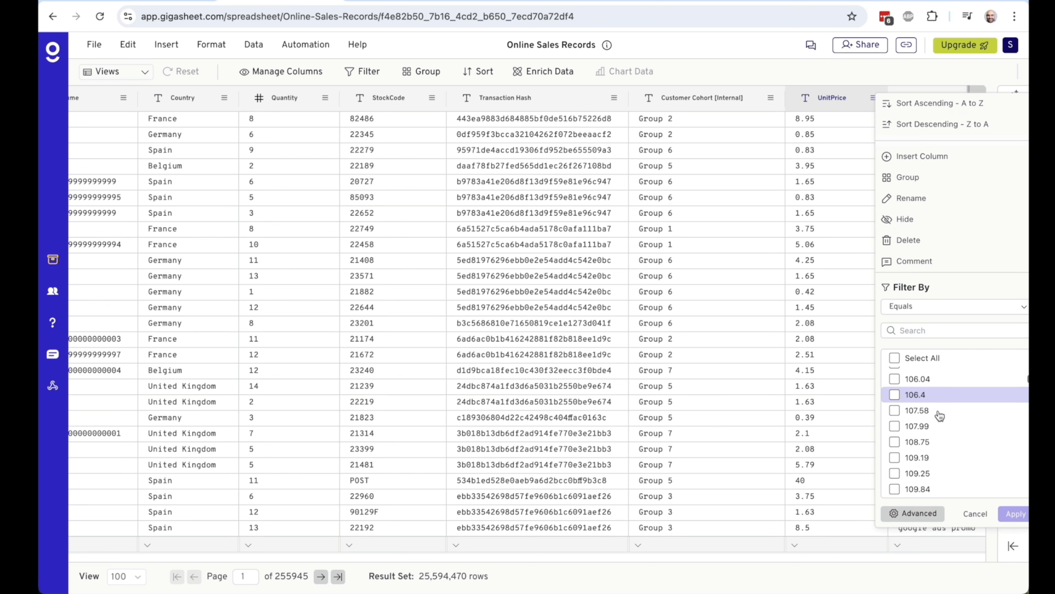
scroll(940, 416, down, 15)
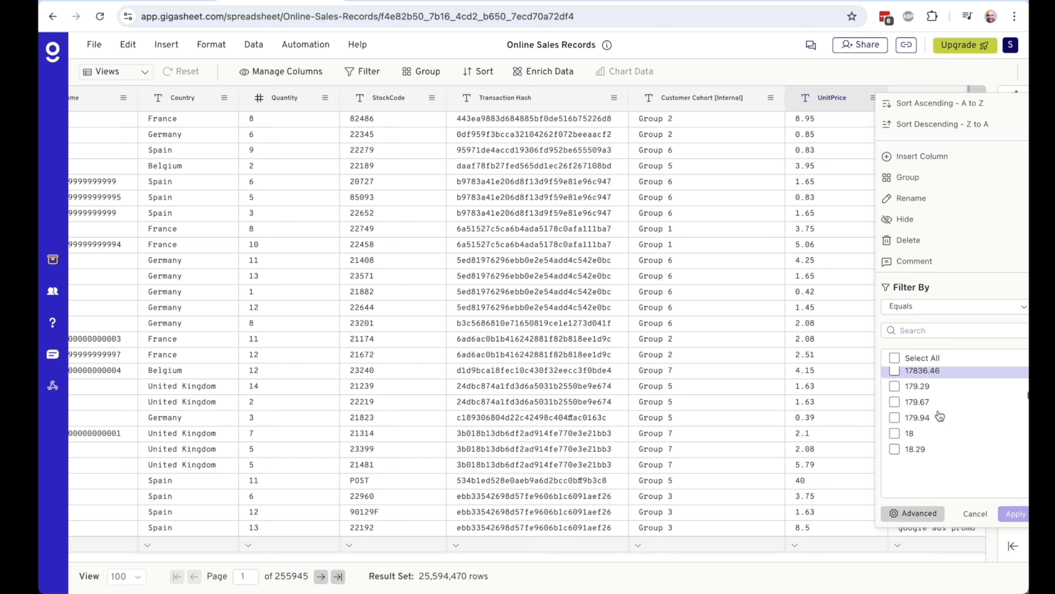
scroll(940, 414, down, 15)
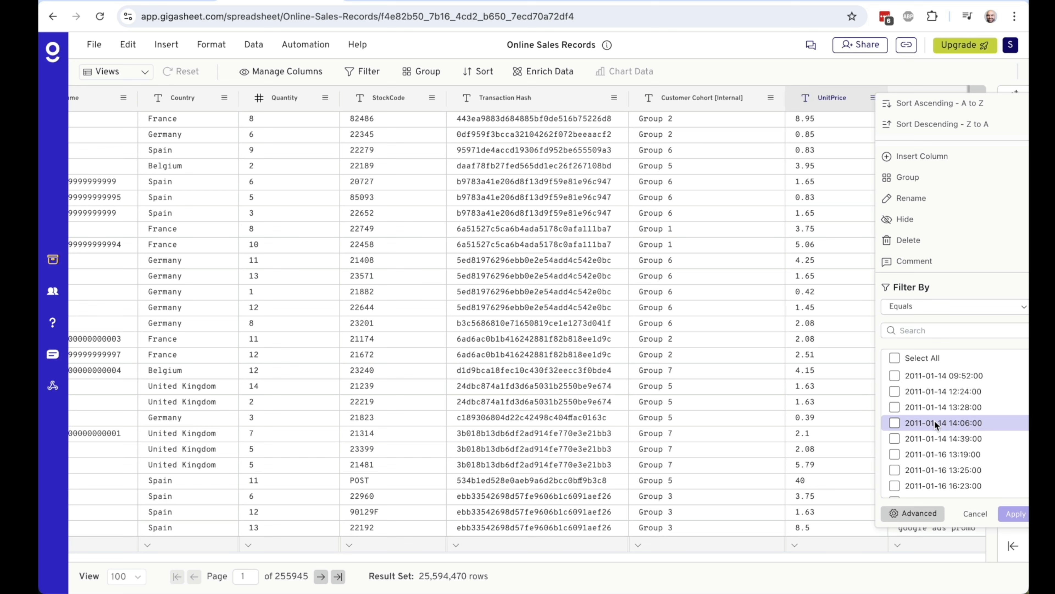
scroll(935, 421, up, 5)
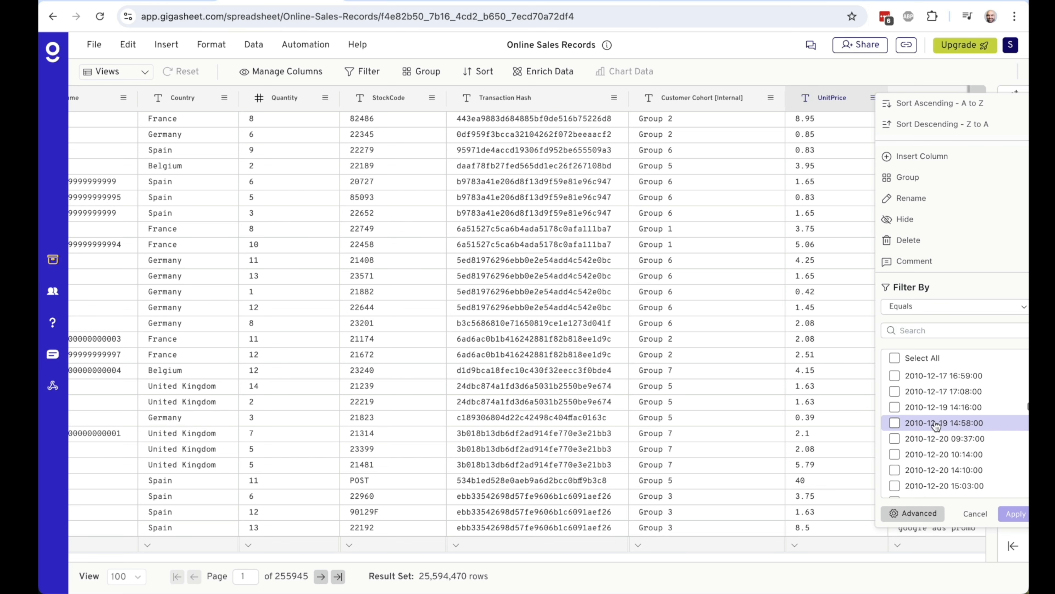
scroll(934, 421, up, 4)
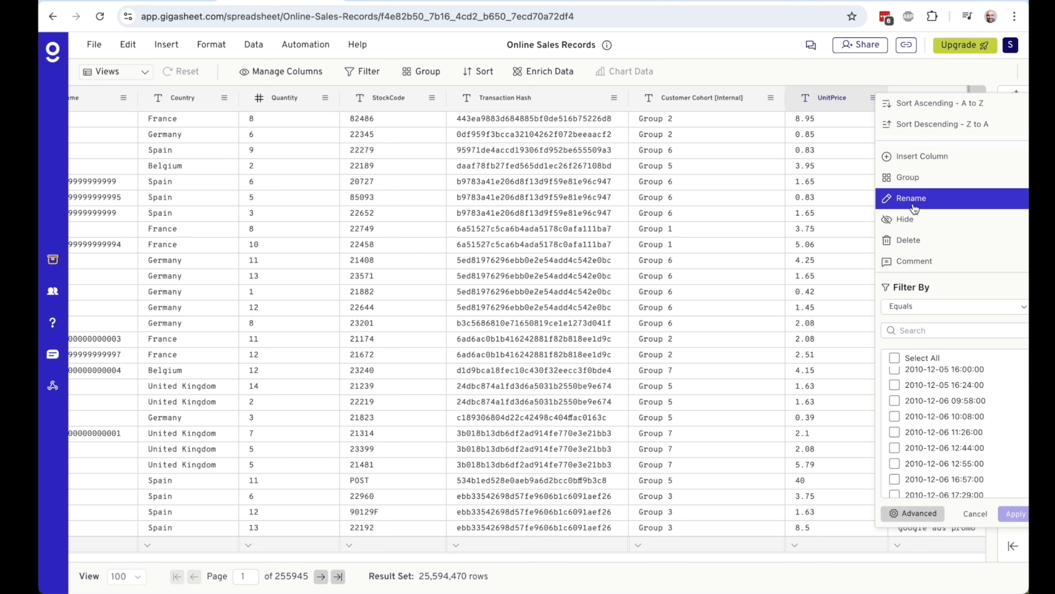
click(761, 67)
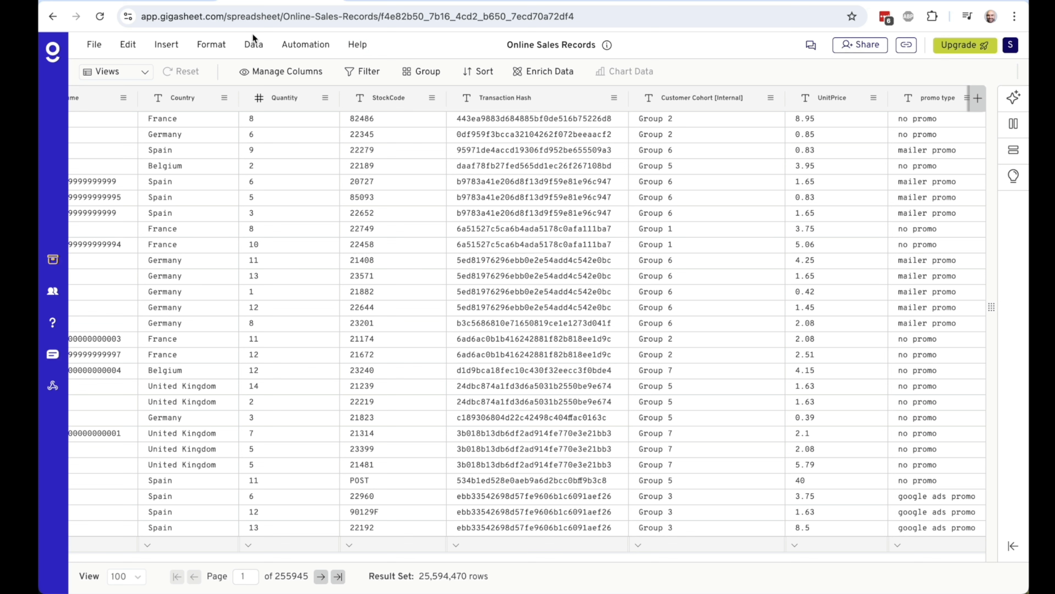
- Change the data type of the UnitPrice column to Number in Decimal format and proceed with the conversion
click(255, 45)
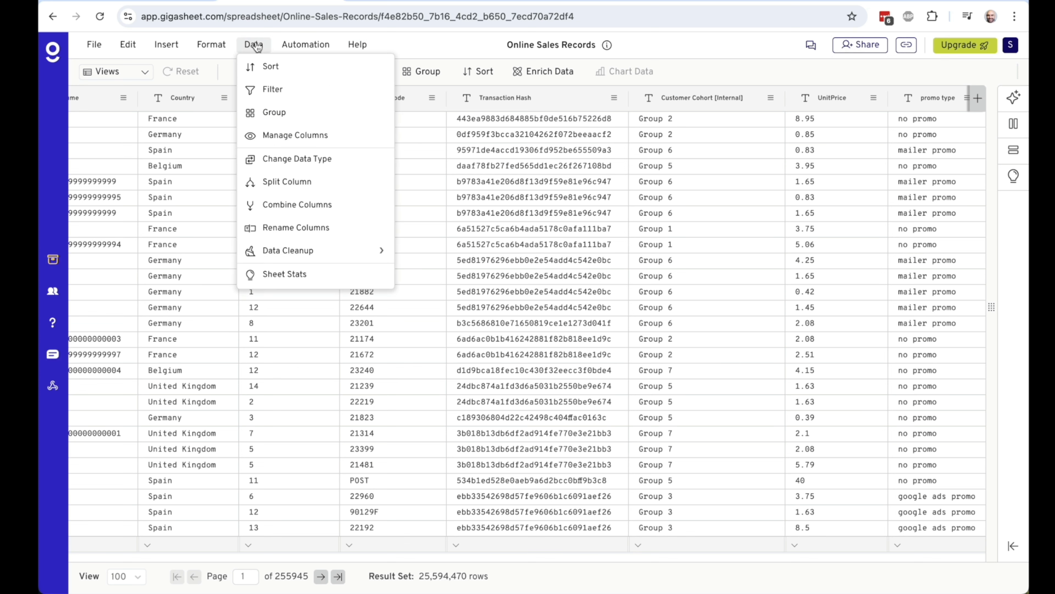
click(282, 157)
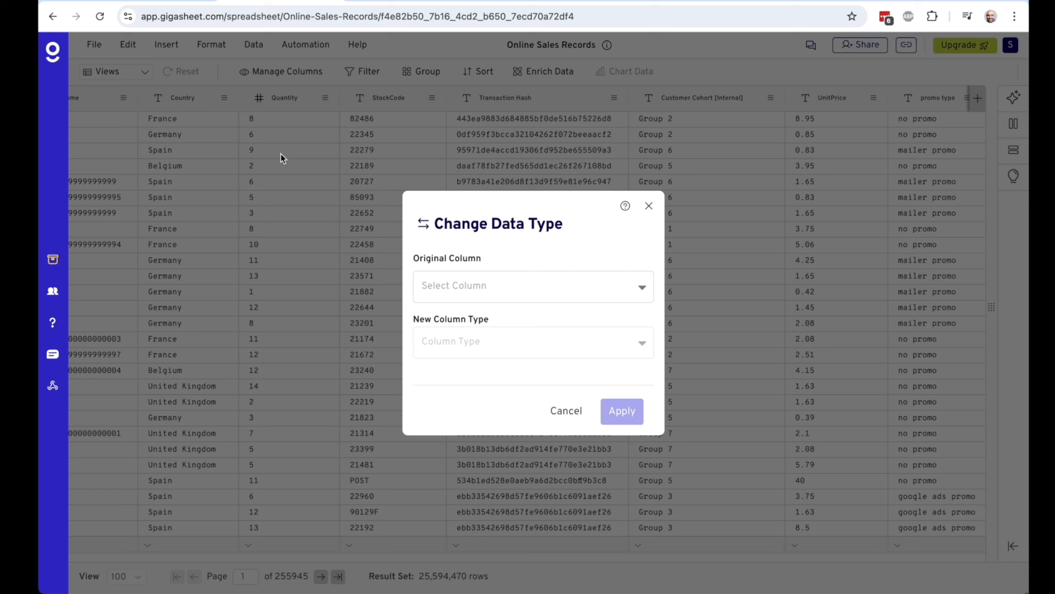
click(565, 291)
scroll(572, 417, down, 1)
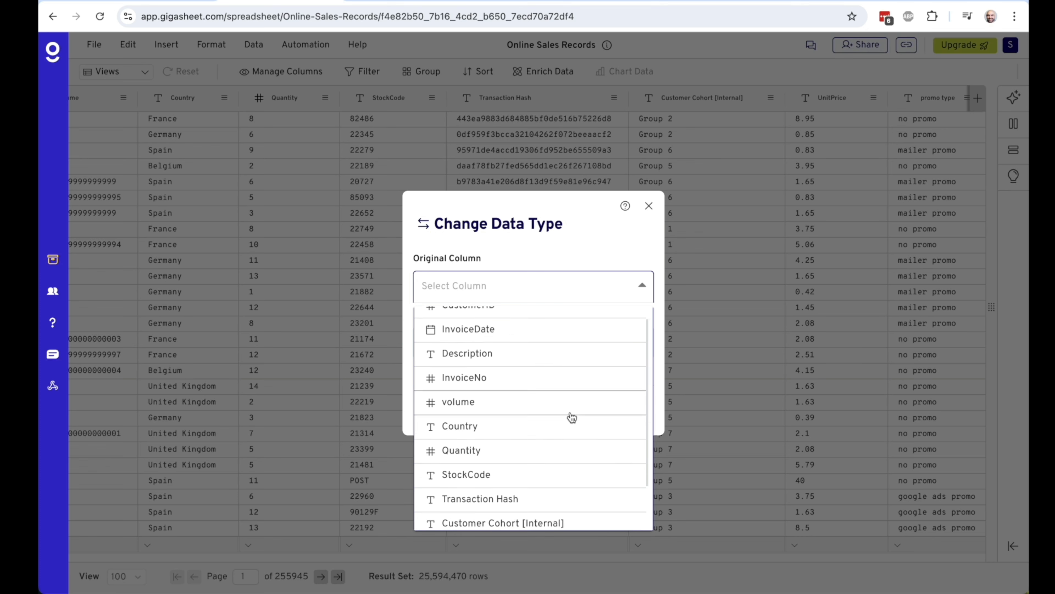
scroll(571, 417, down, 2)
click(547, 499)
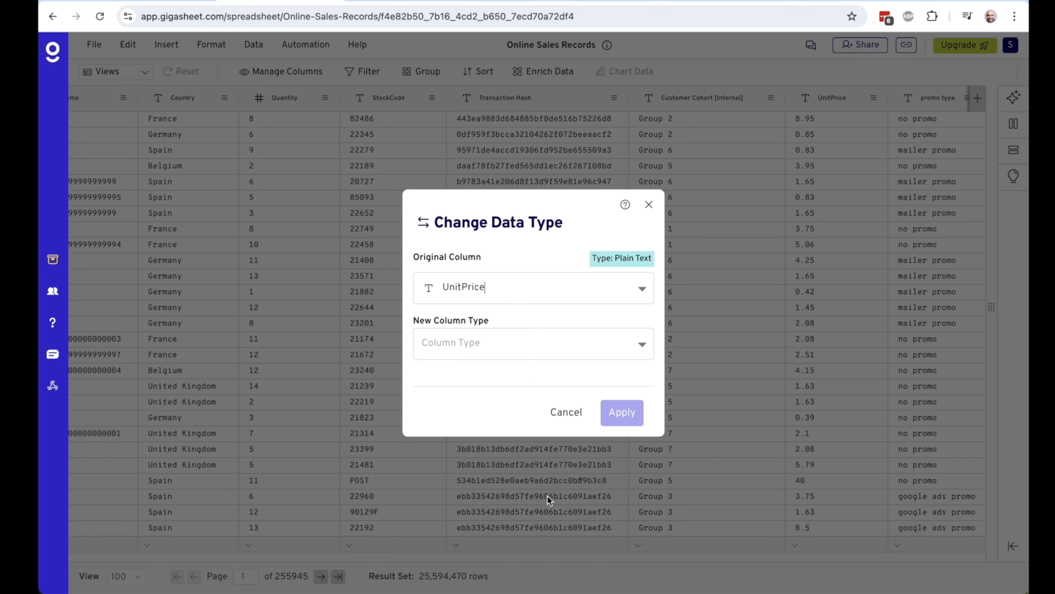
click(512, 350)
click(518, 385)
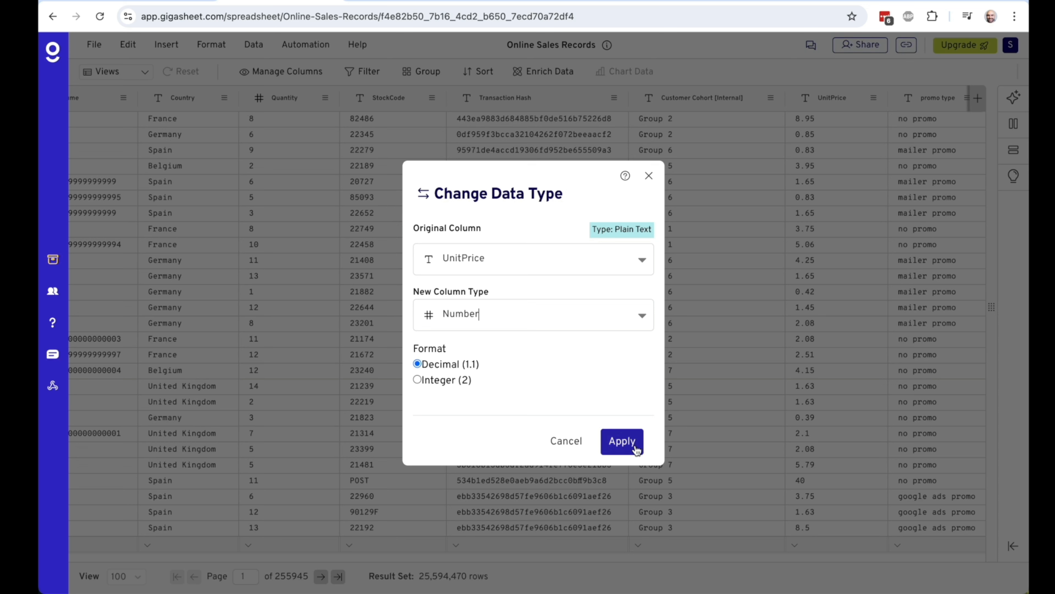
click(622, 441)
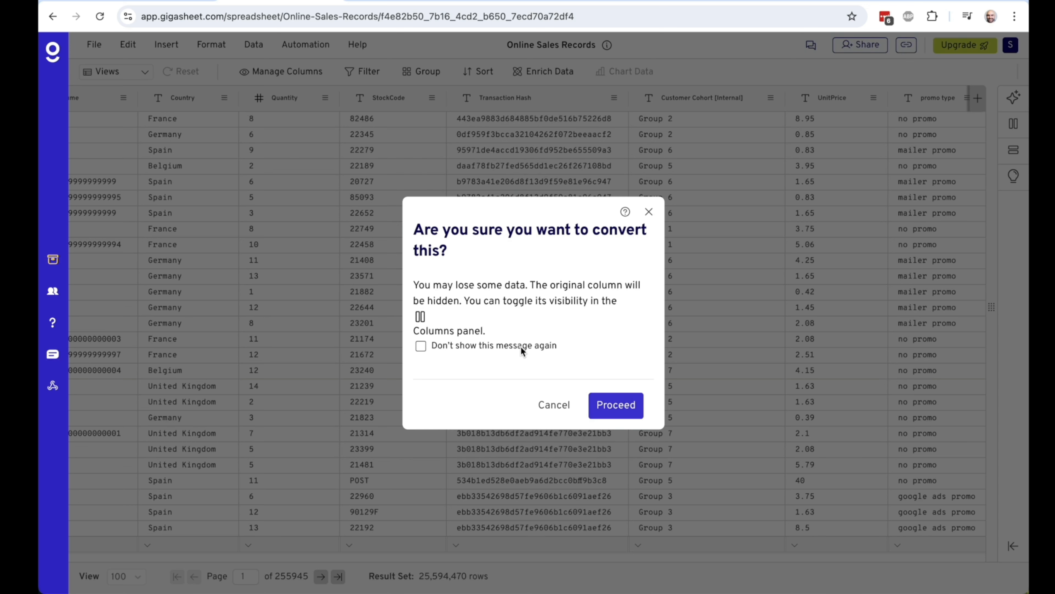
click(610, 403)
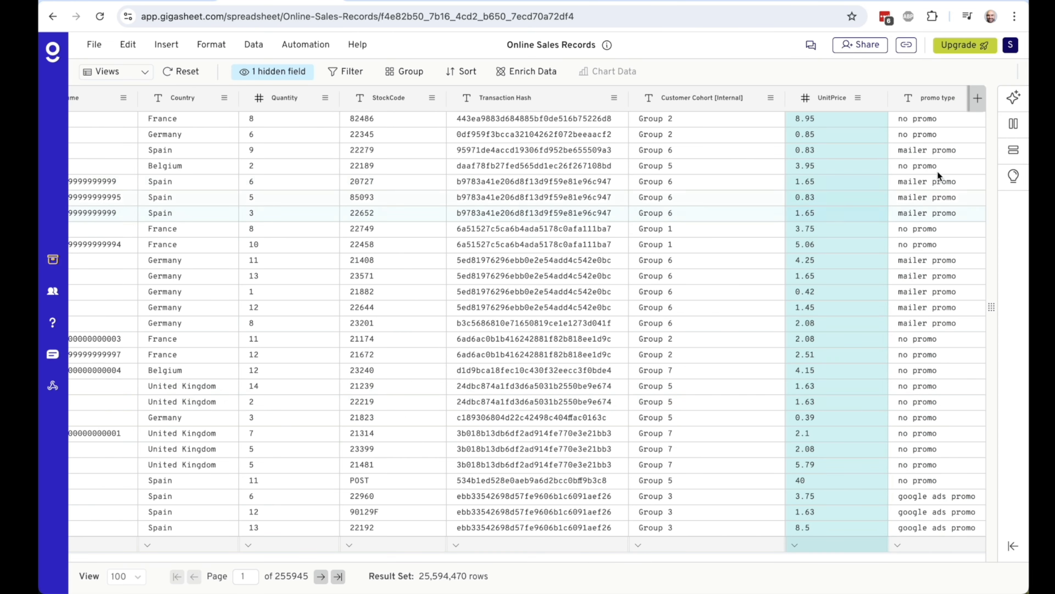
- Unhide the UnitPrice as plain_text column and compare it with the converted UnitPrice column
click(1014, 124)
scroll(931, 288, down, 1)
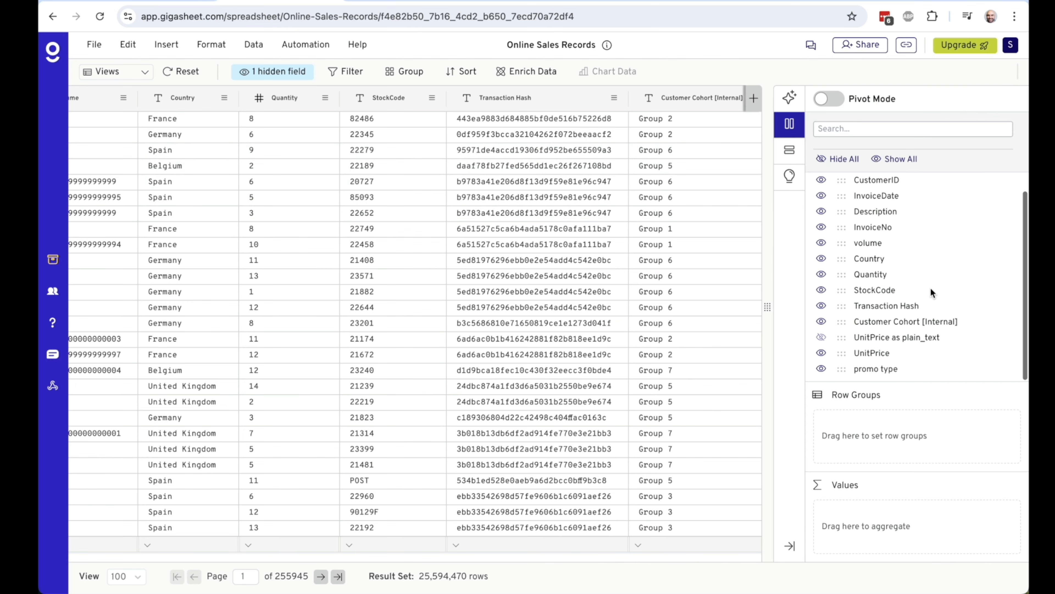
click(821, 337)
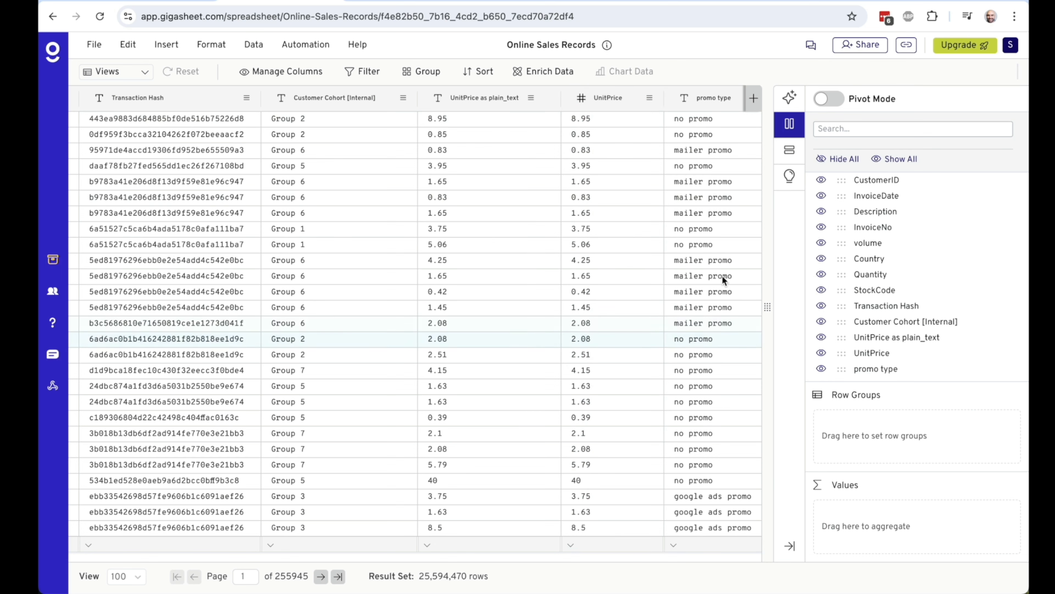
click(790, 124)
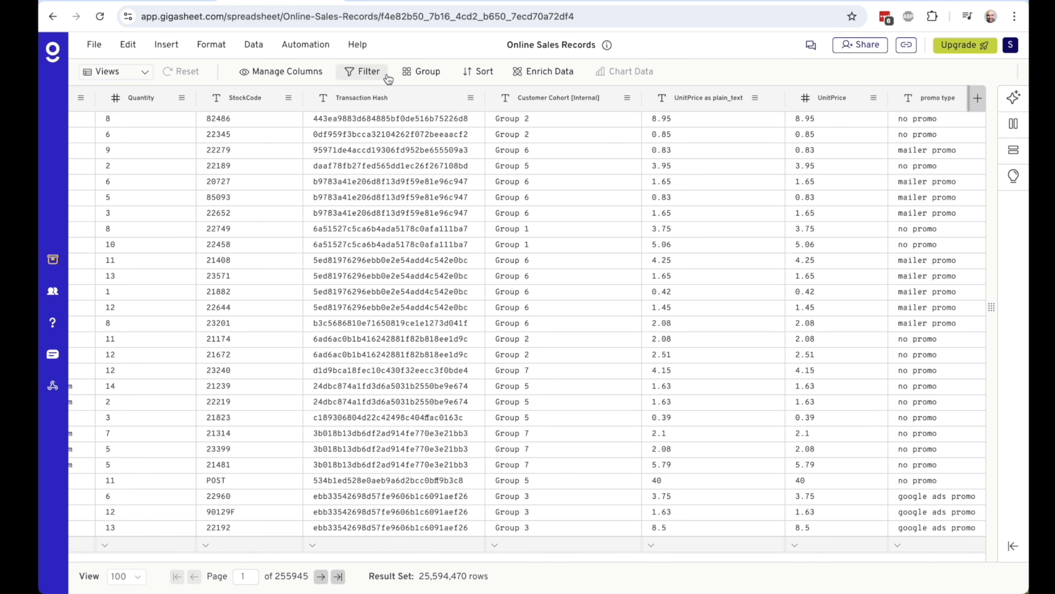
- Filter the rows to those where UnitPrice is not empty, and compare the filtered row count with the total
click(367, 71)
click(424, 314)
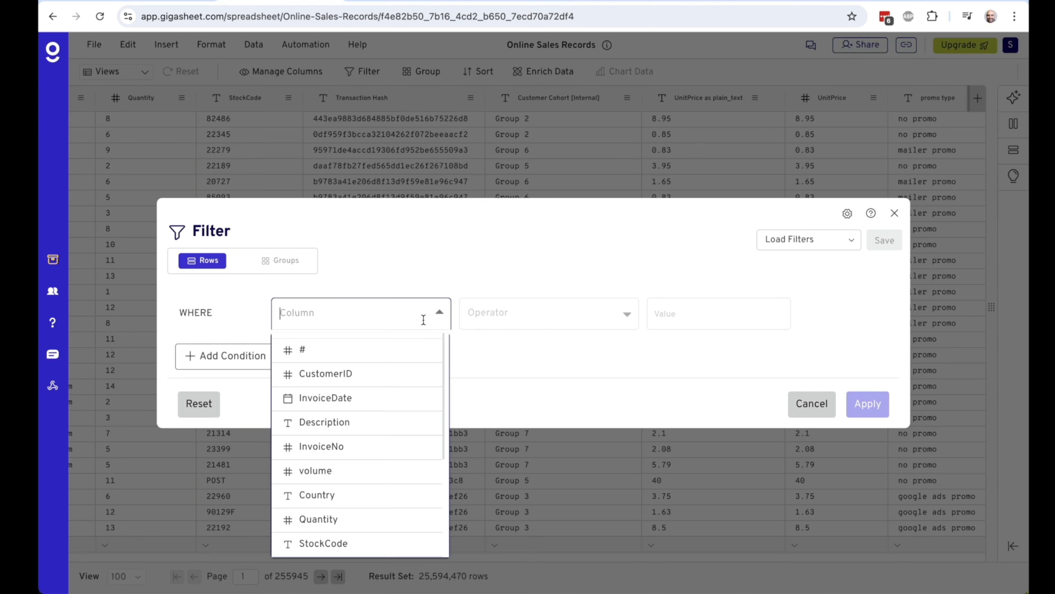
scroll(390, 408, down, 2)
scroll(386, 421, down, 2)
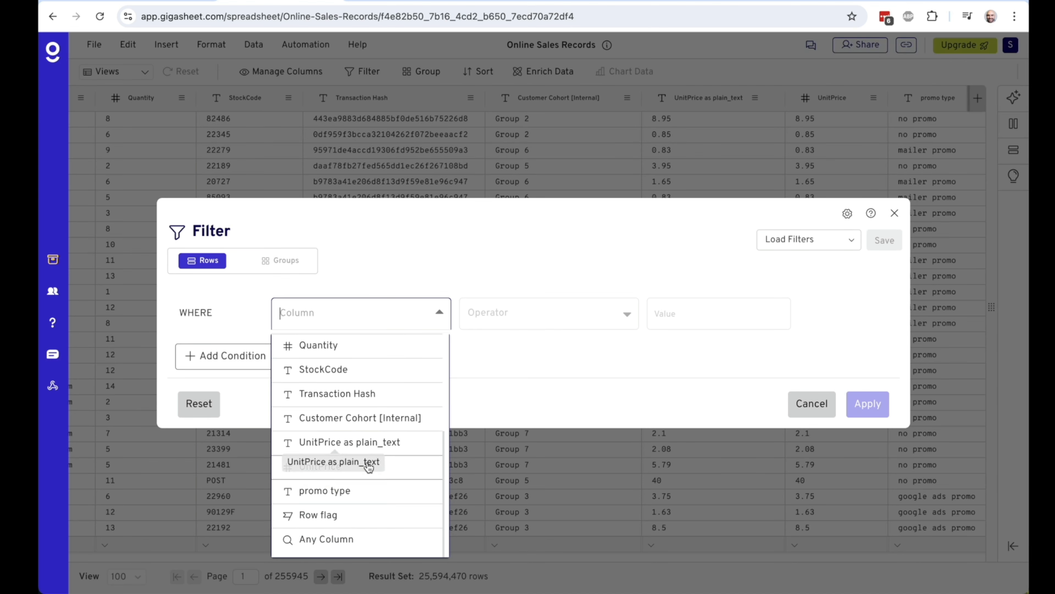
click(407, 472)
click(548, 312)
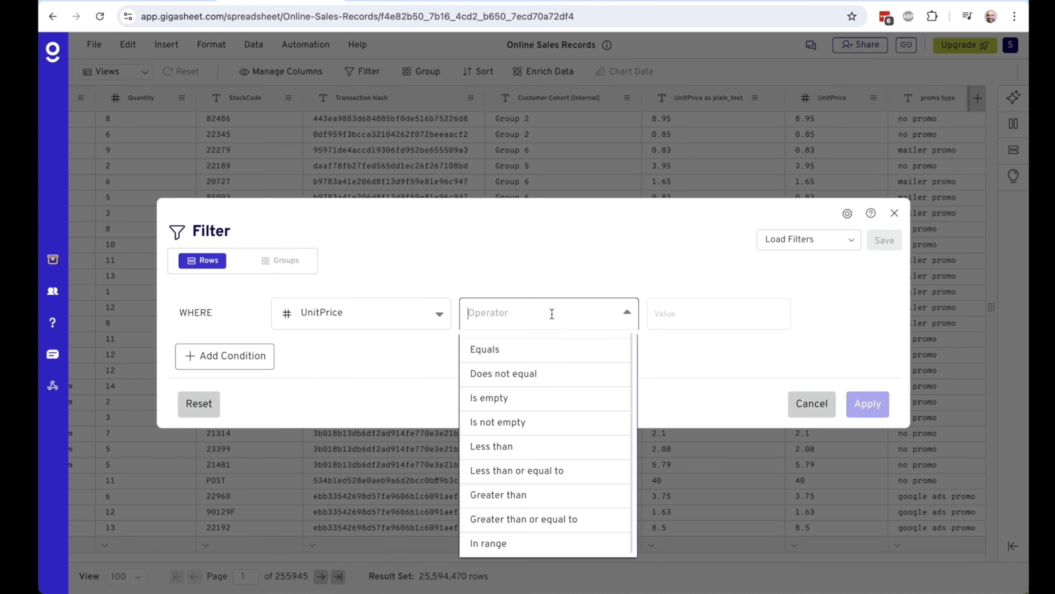
click(568, 429)
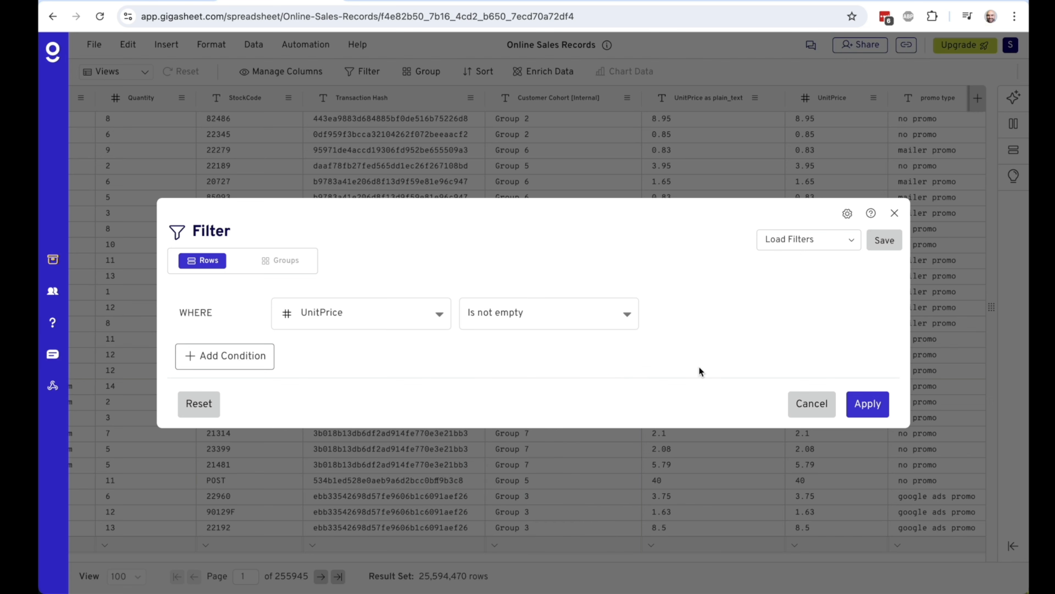
click(867, 403)
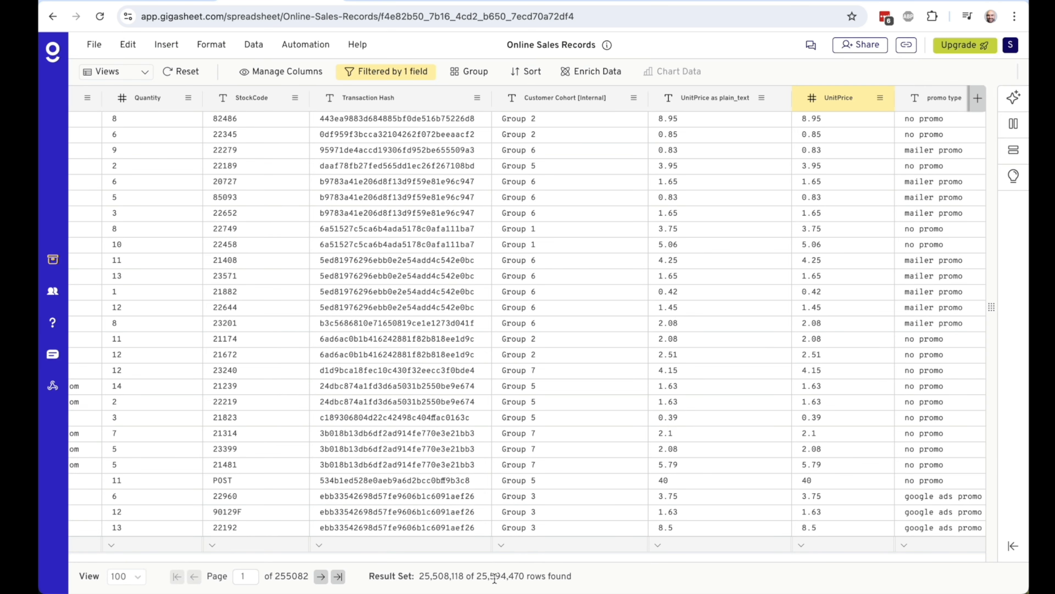
double_click(434, 577)
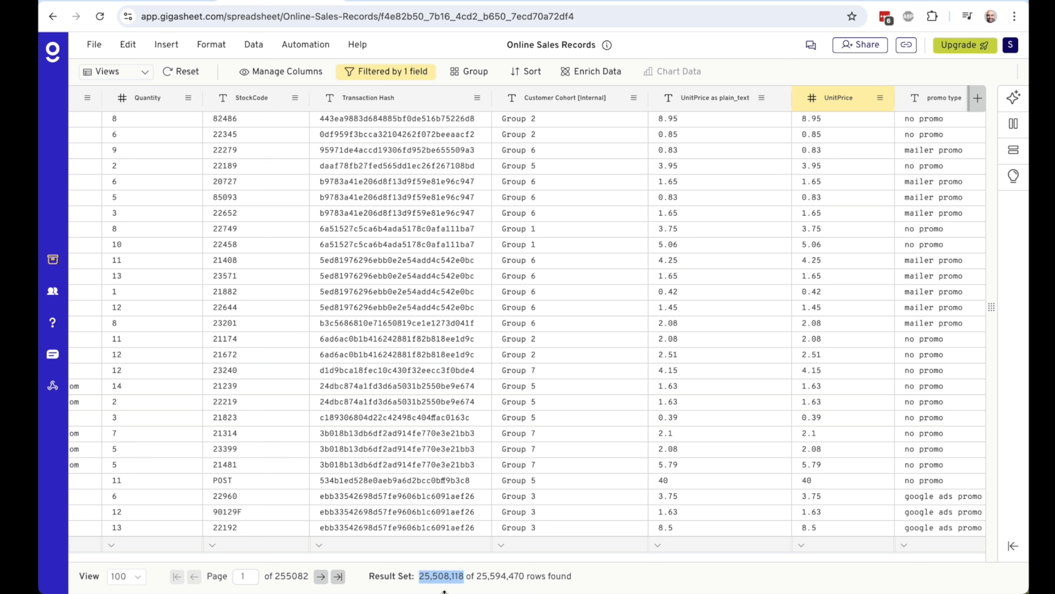
double_click(503, 577)
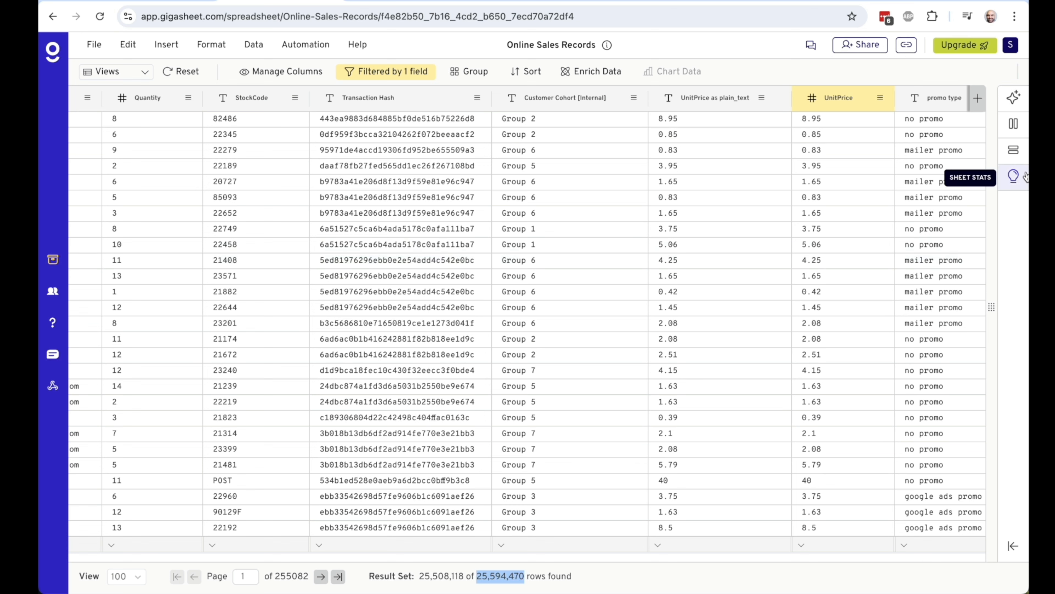
- Hide the UnitPrice as plain_text column
click(1014, 123)
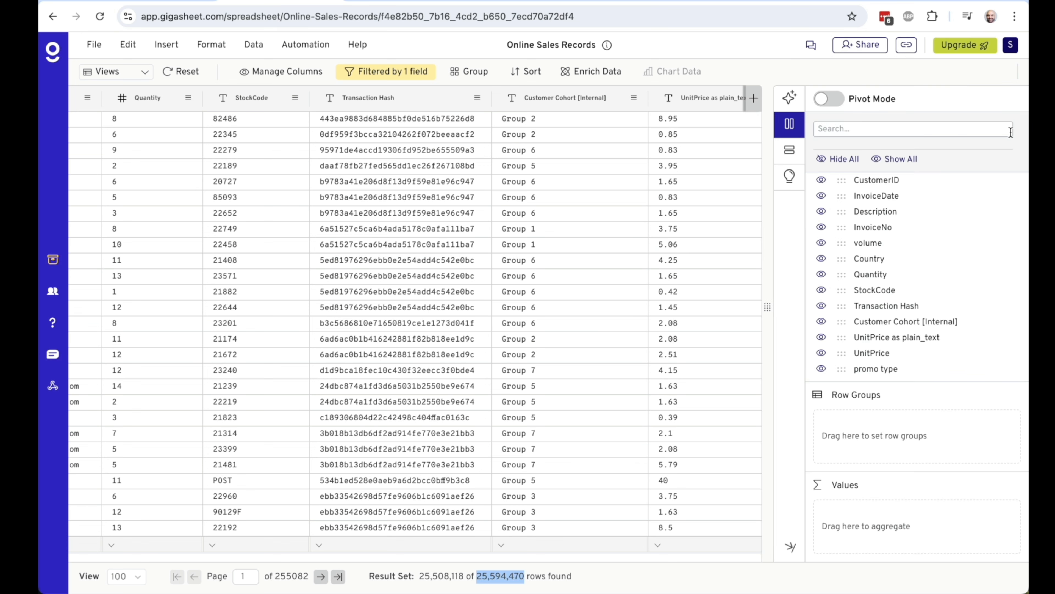
click(821, 338)
click(790, 124)
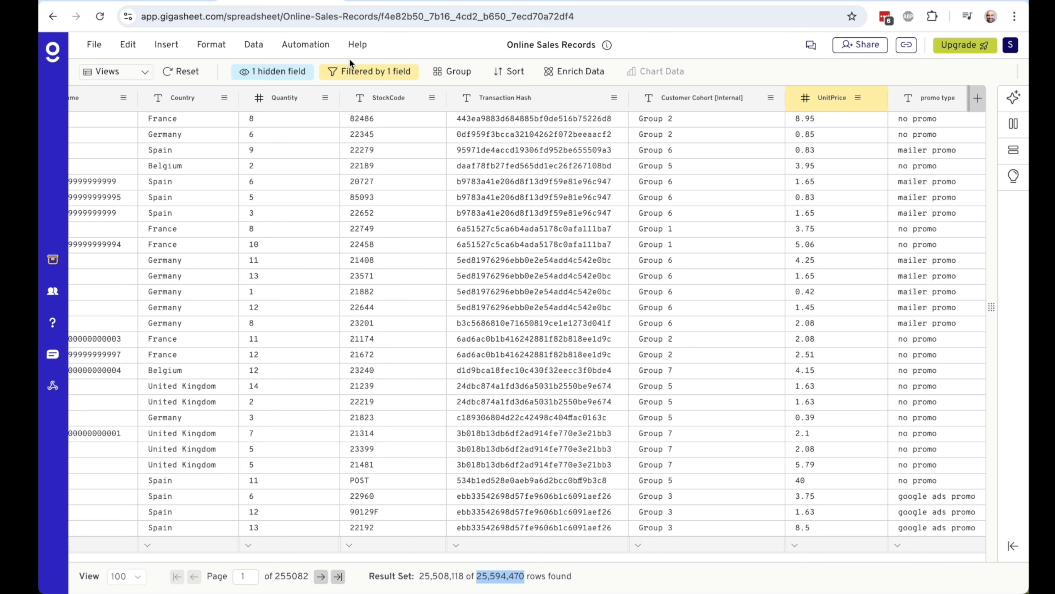
- Add an AND condition to the existing row filter where Country equals Germany
click(378, 71)
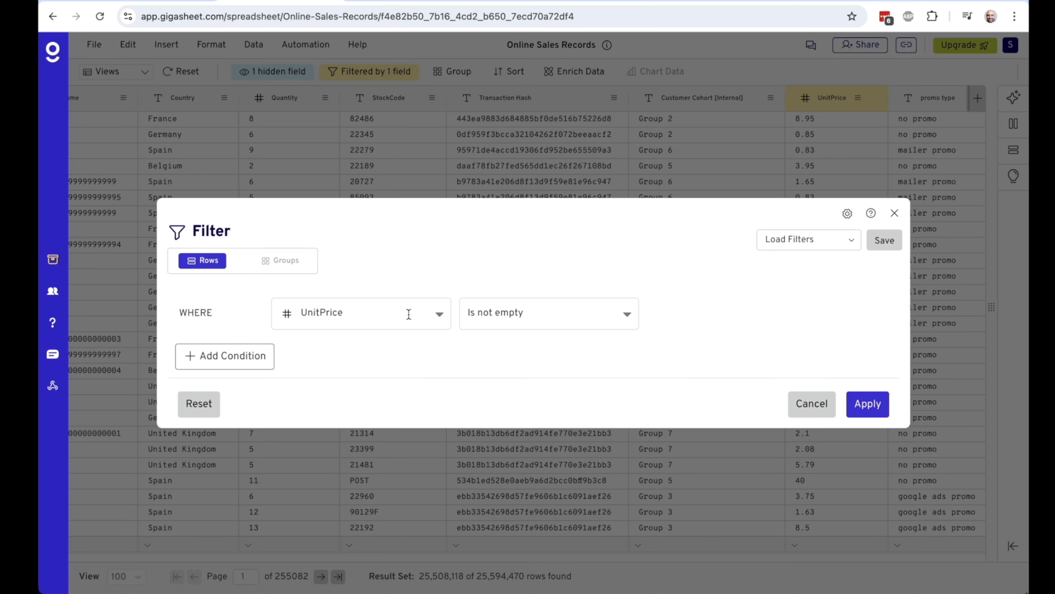
click(255, 357)
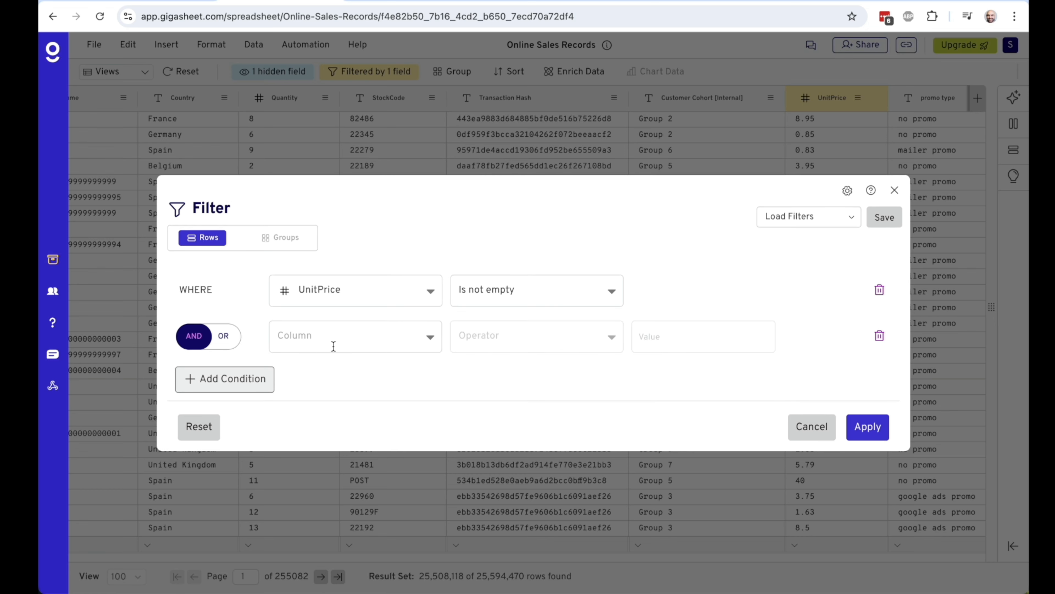
click(360, 344)
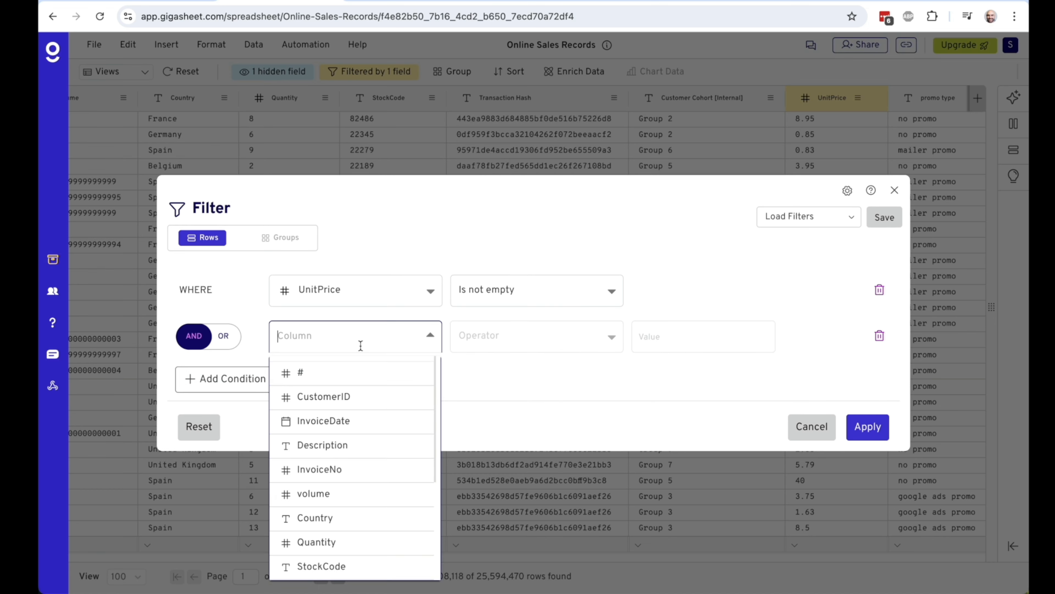
click(375, 517)
click(536, 340)
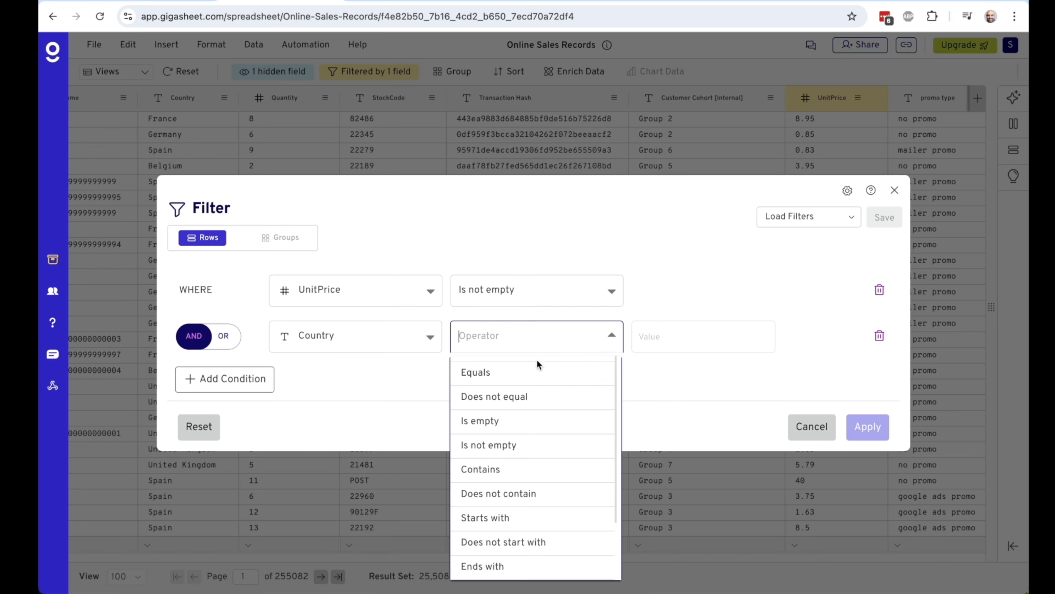
click(537, 367)
click(714, 342)
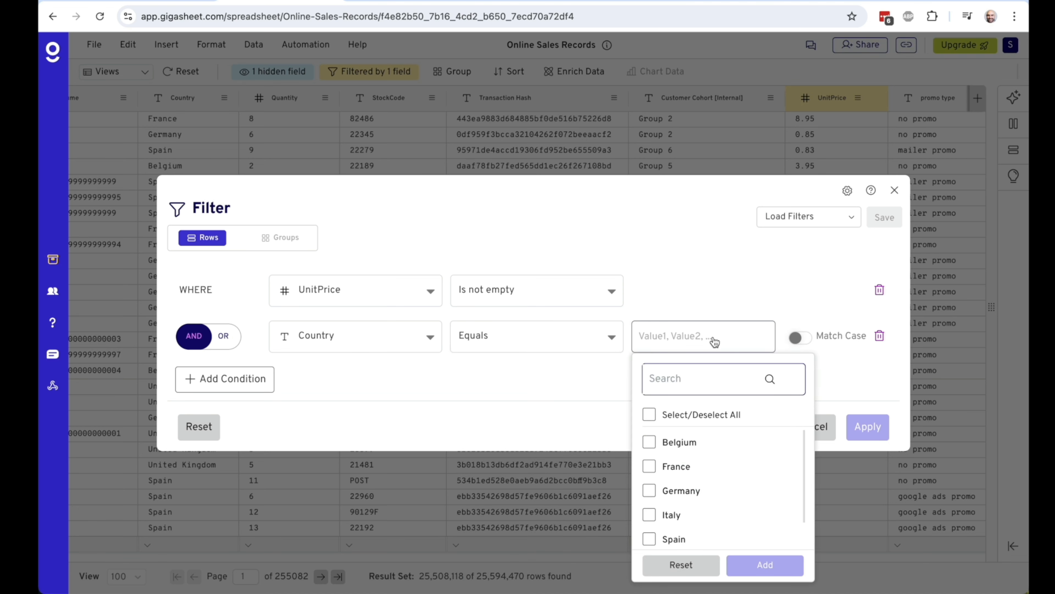
text(ger)
click(681, 462)
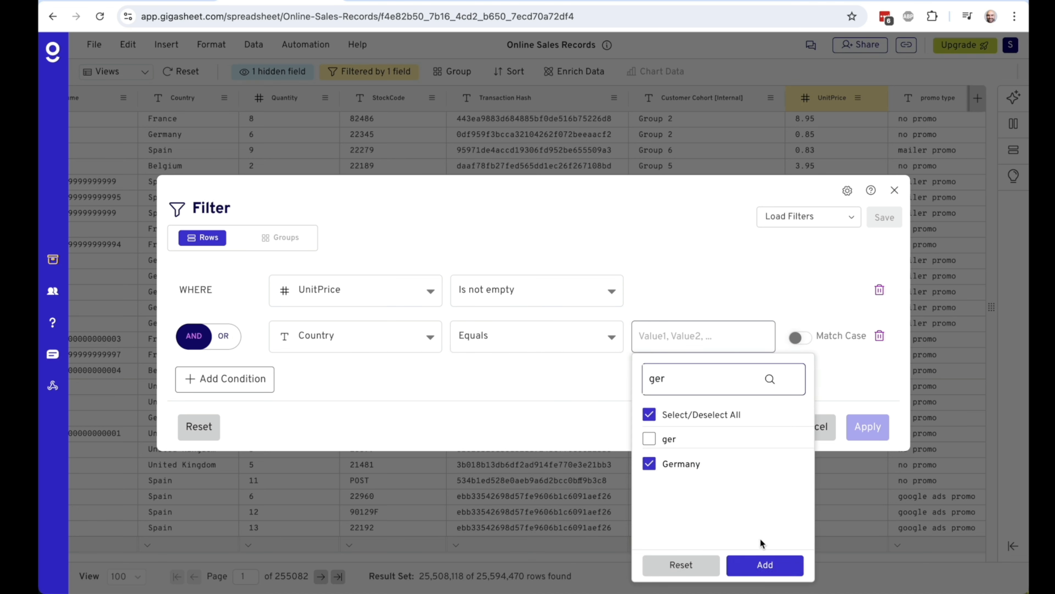
click(766, 565)
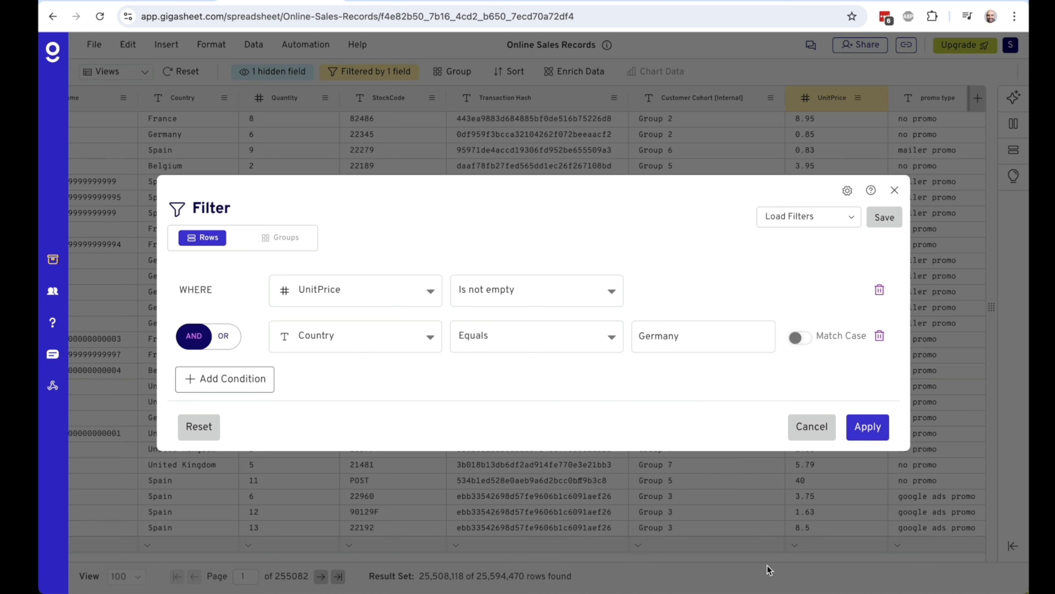
- Add another AND filter condition where InvoiceDate is after 2024.05.01, 00:00:00
click(263, 379)
click(346, 358)
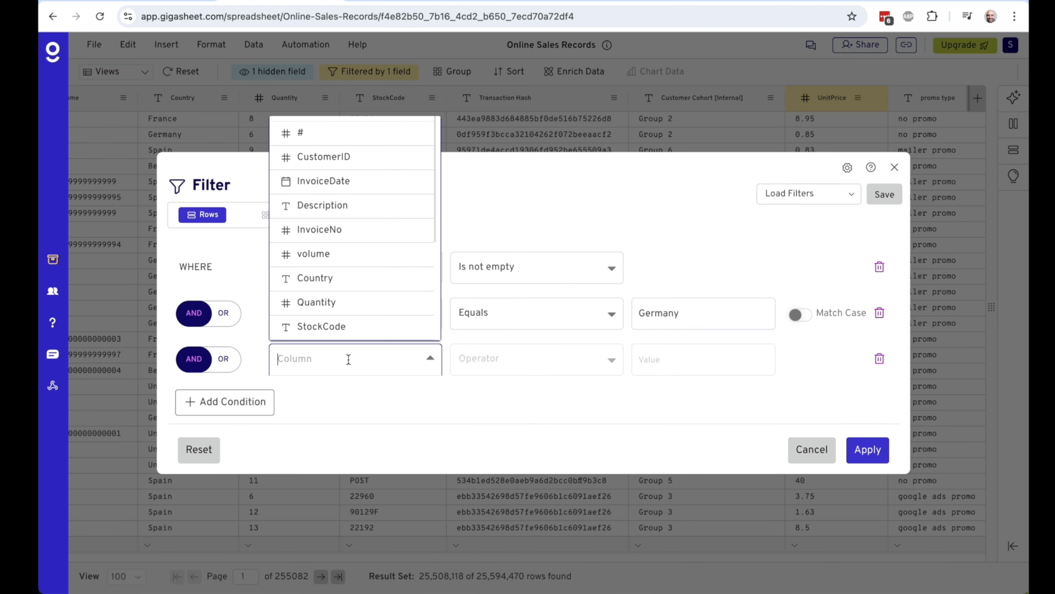
click(359, 190)
click(522, 366)
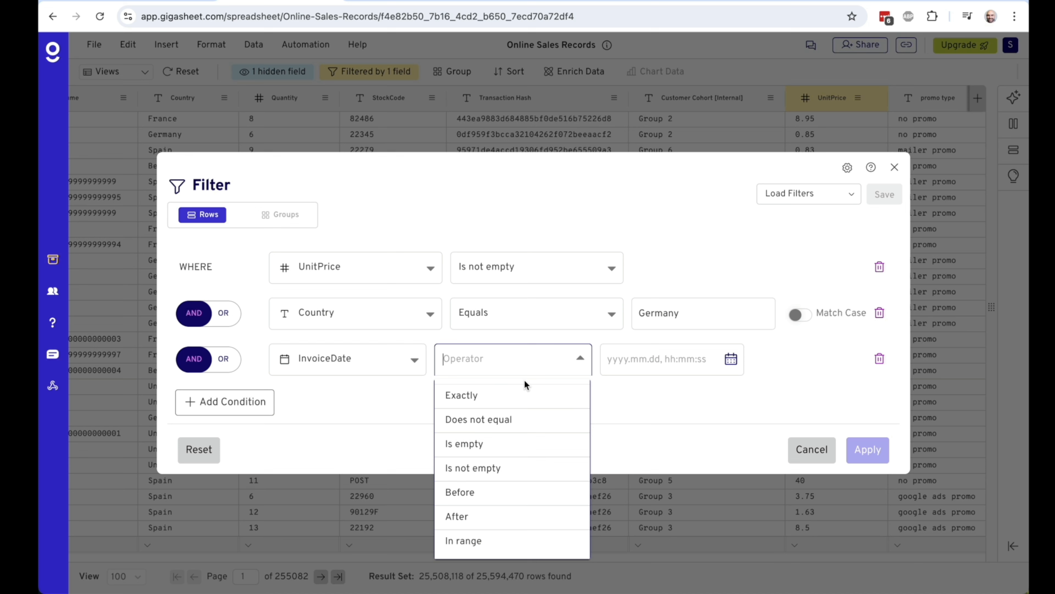
click(526, 519)
click(635, 360)
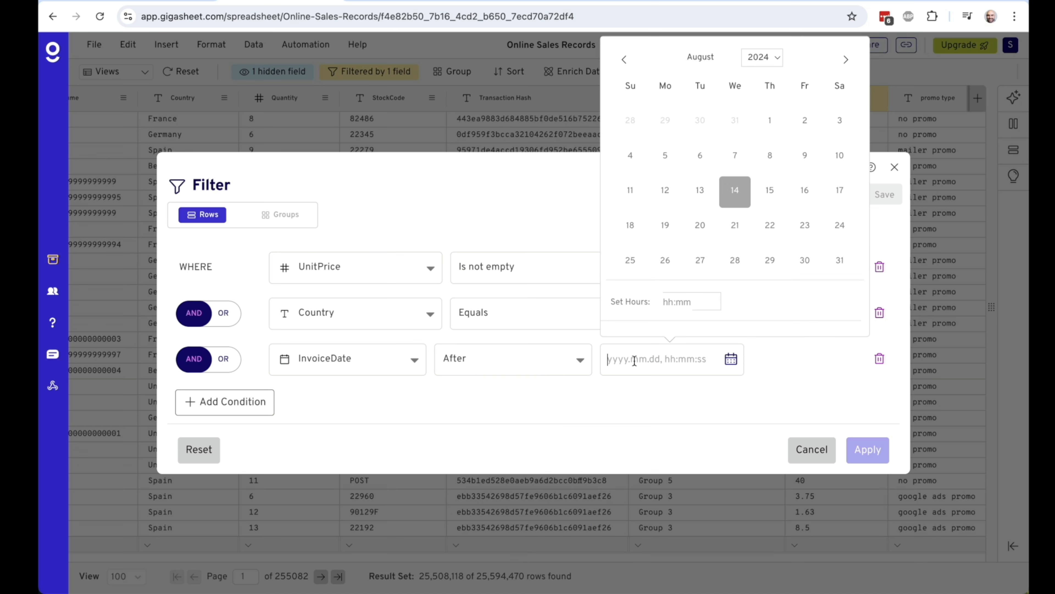
click(625, 59)
click(624, 59)
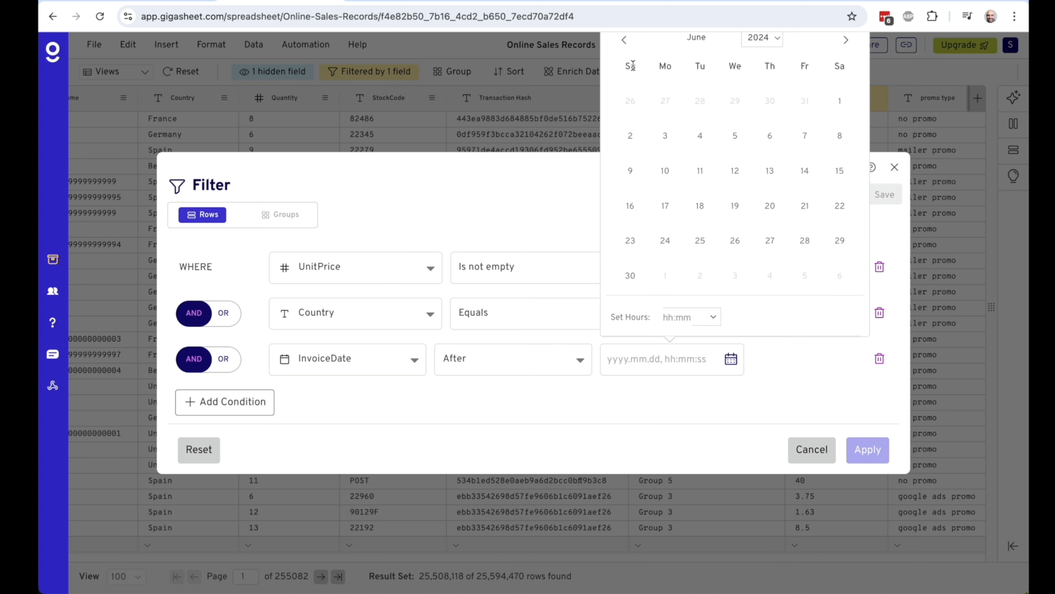
click(627, 41)
click(735, 121)
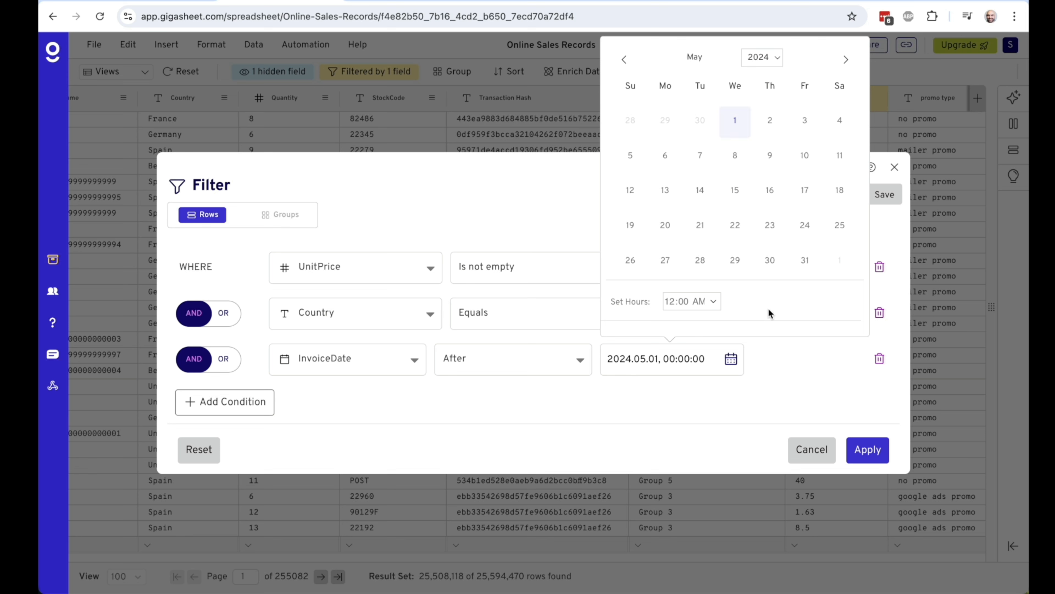
click(811, 391)
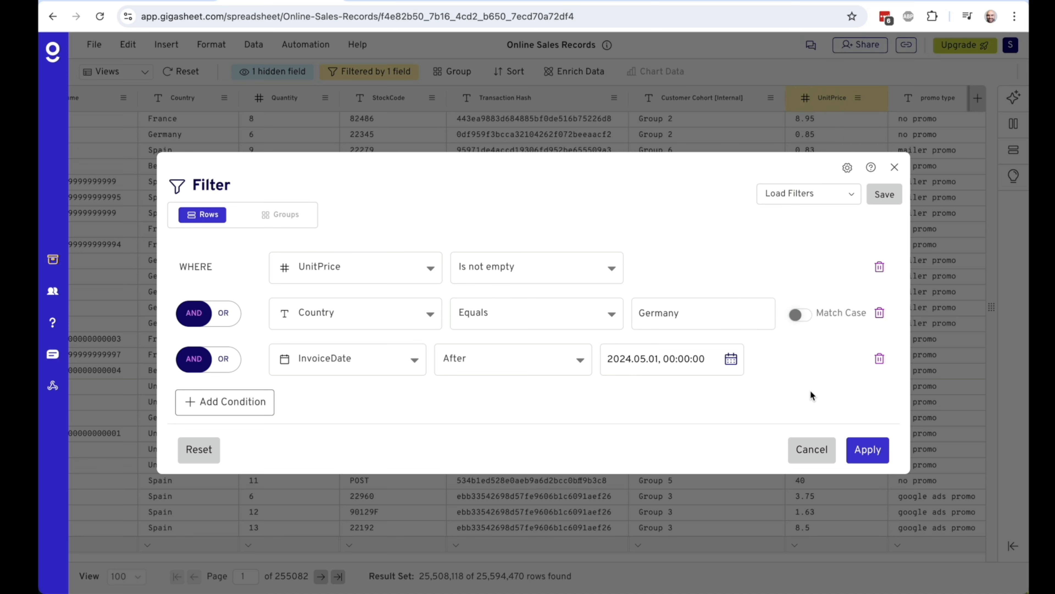
- Add an AND condition where promo type does not equal no promo, apply the filter, and check the result row count
click(242, 408)
click(332, 389)
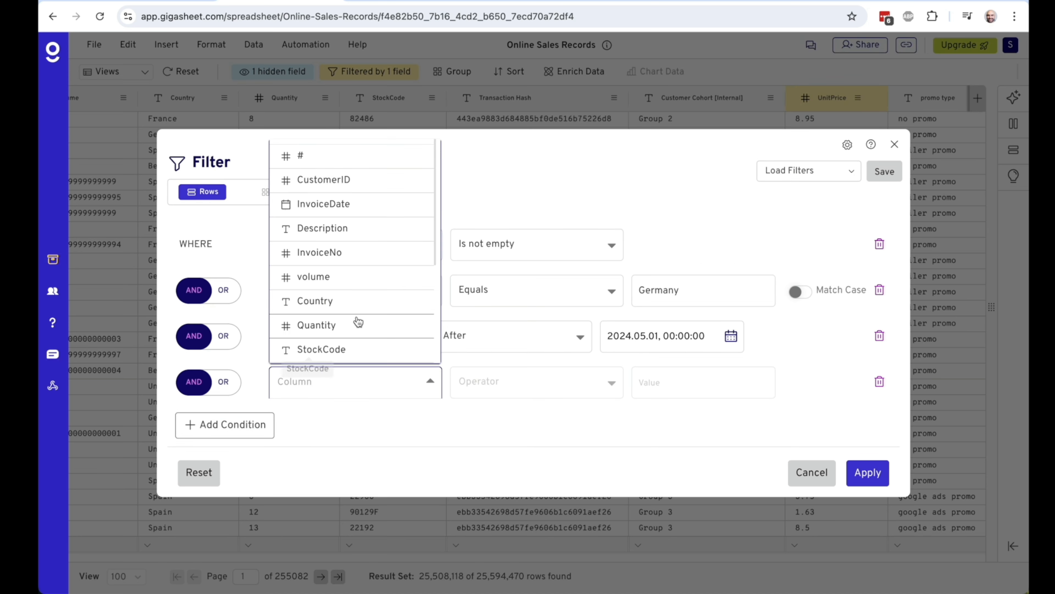
scroll(358, 321, down, 5)
click(362, 302)
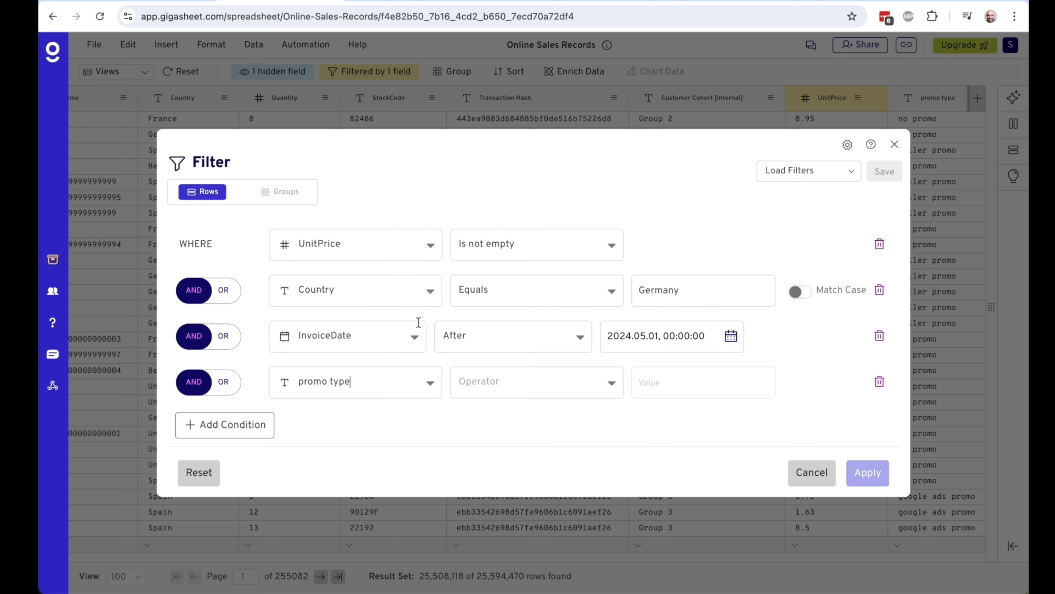
click(543, 384)
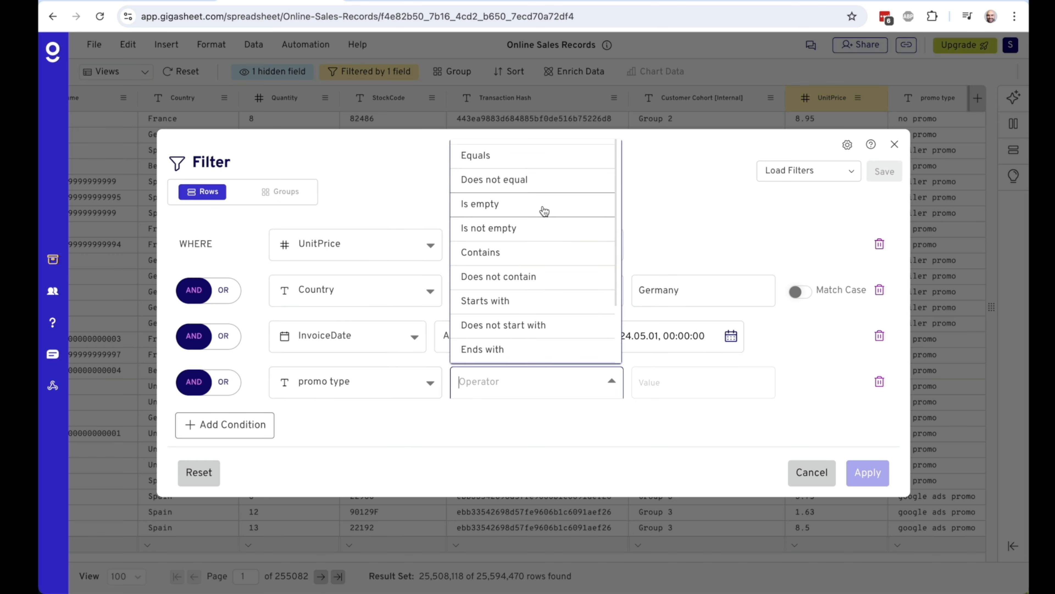
click(549, 182)
click(700, 397)
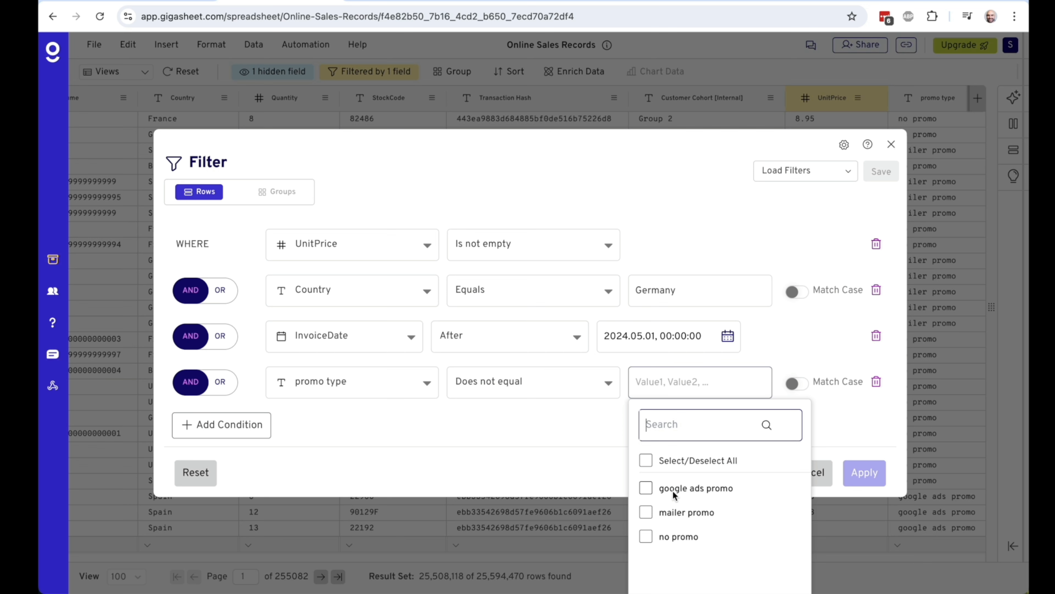
click(647, 538)
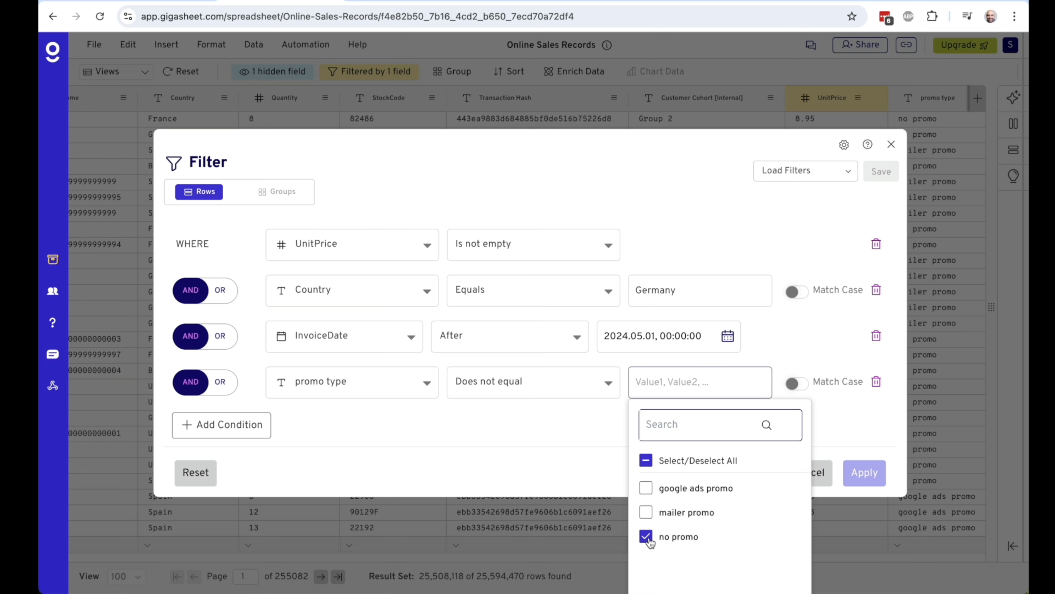
click(586, 437)
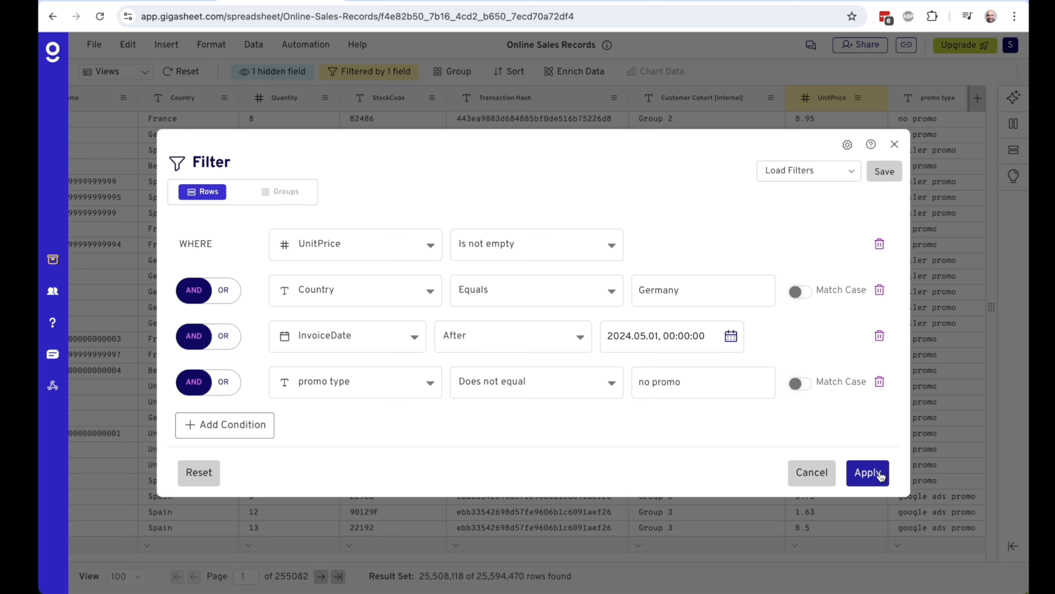
click(868, 473)
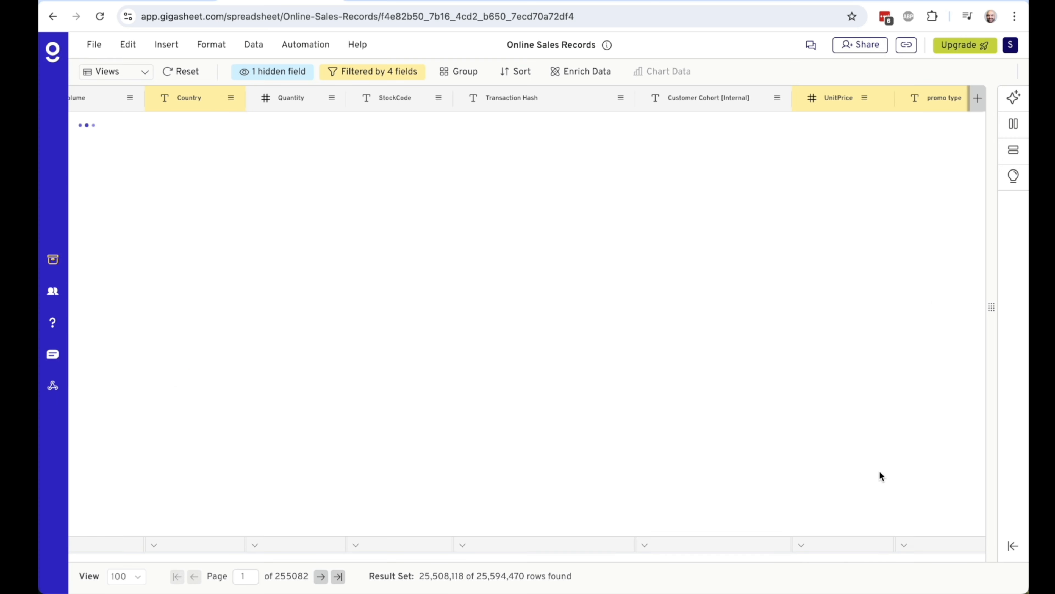
double_click(411, 576)
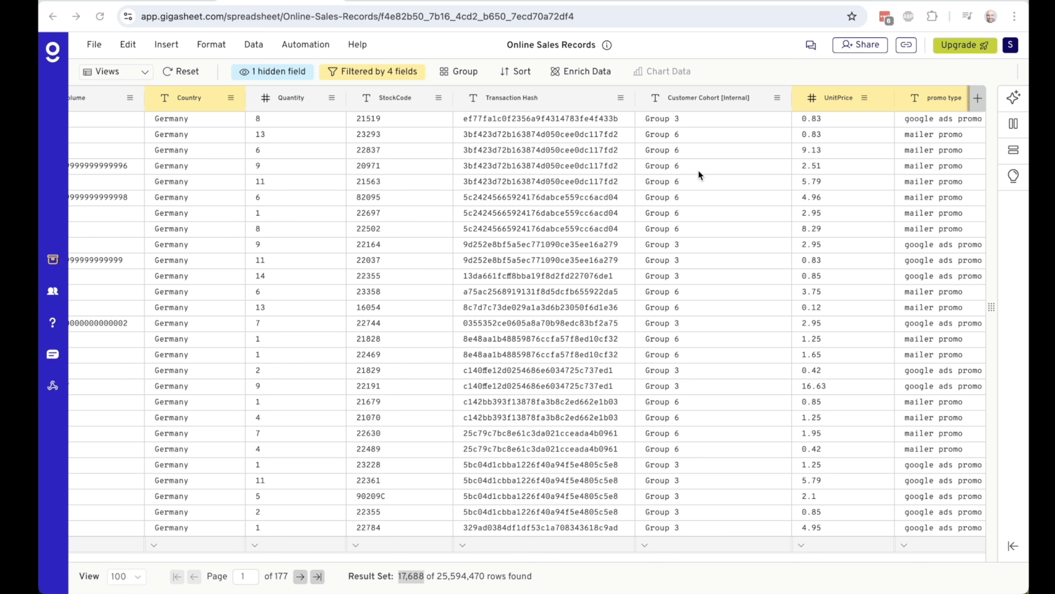
- Start a new formula column named Sales Volume after the last column, with the formula Quantity*UnitPrice
scroll(981, 99, right, 1)
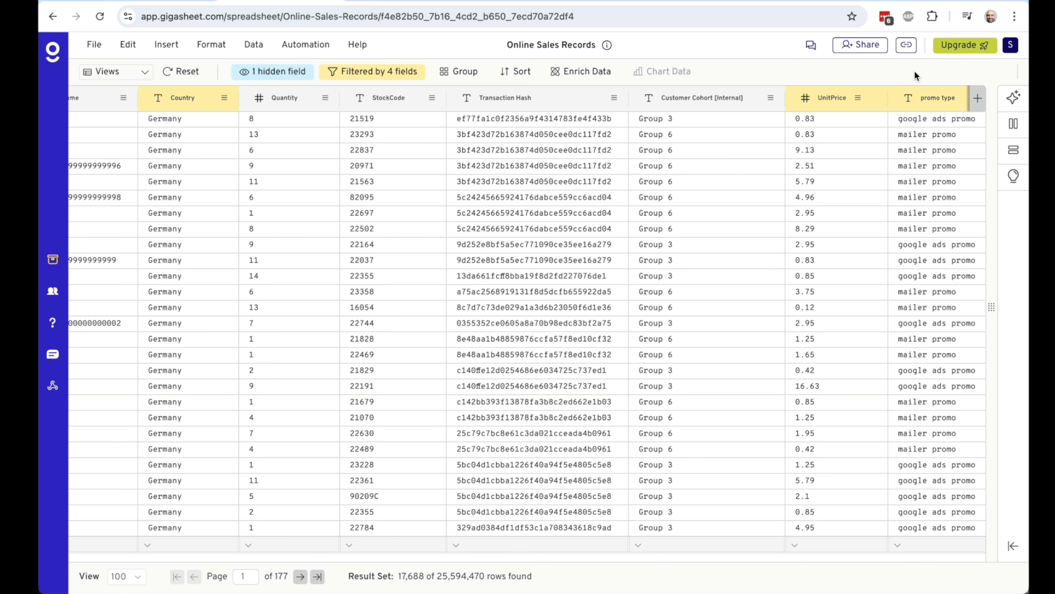
click(979, 99)
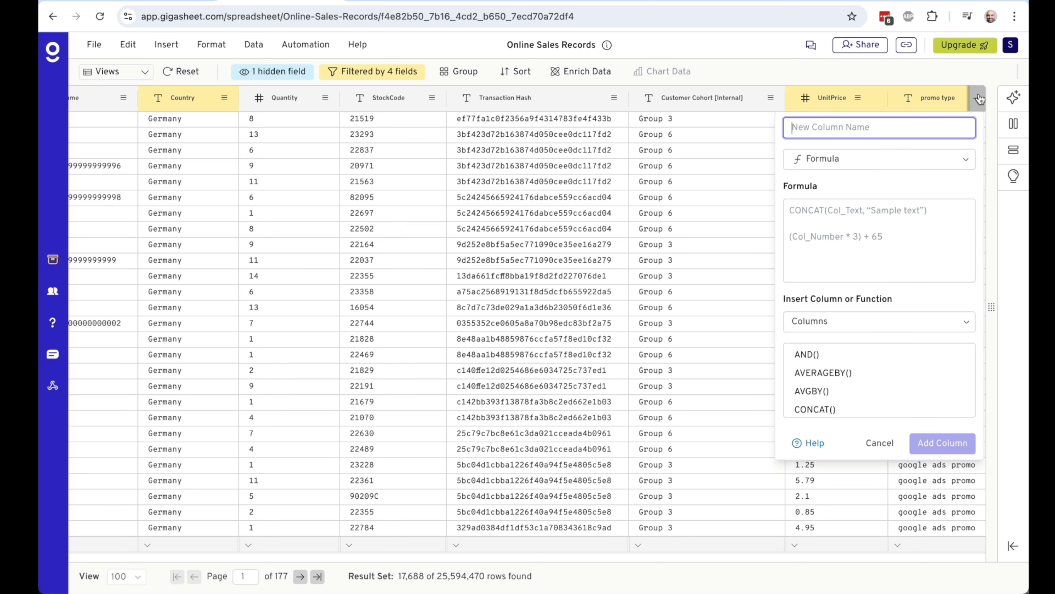
text(Volume)
key(Home)
text(Sales)
click(919, 220)
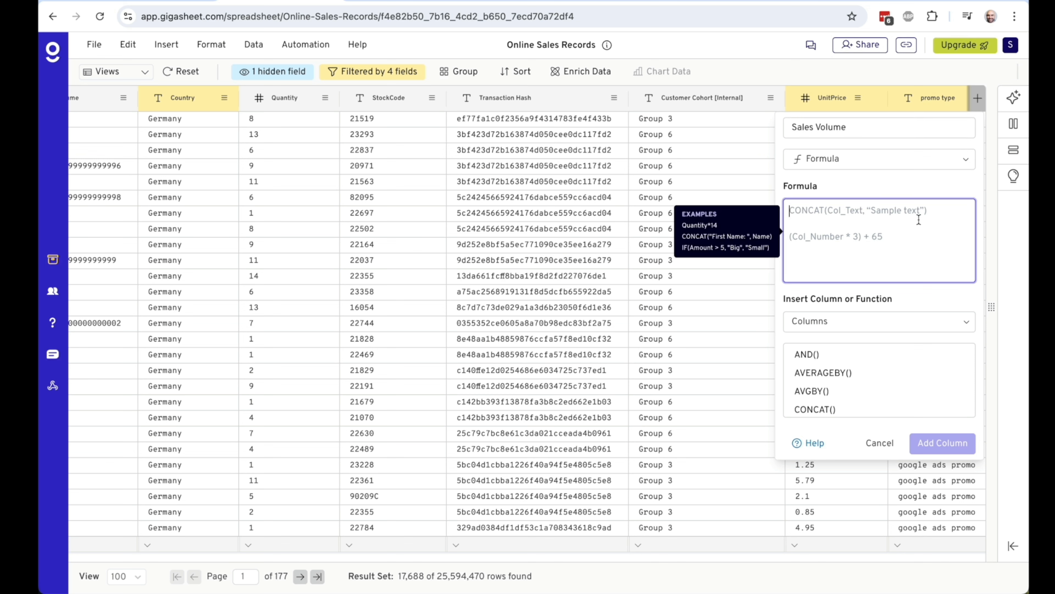
text(Qua)
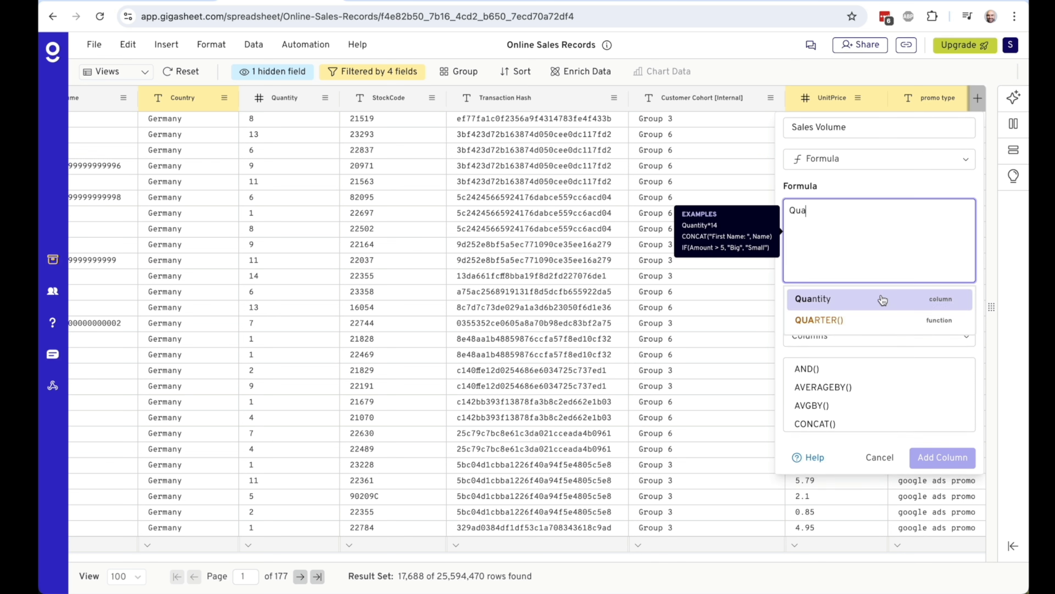
click(883, 299)
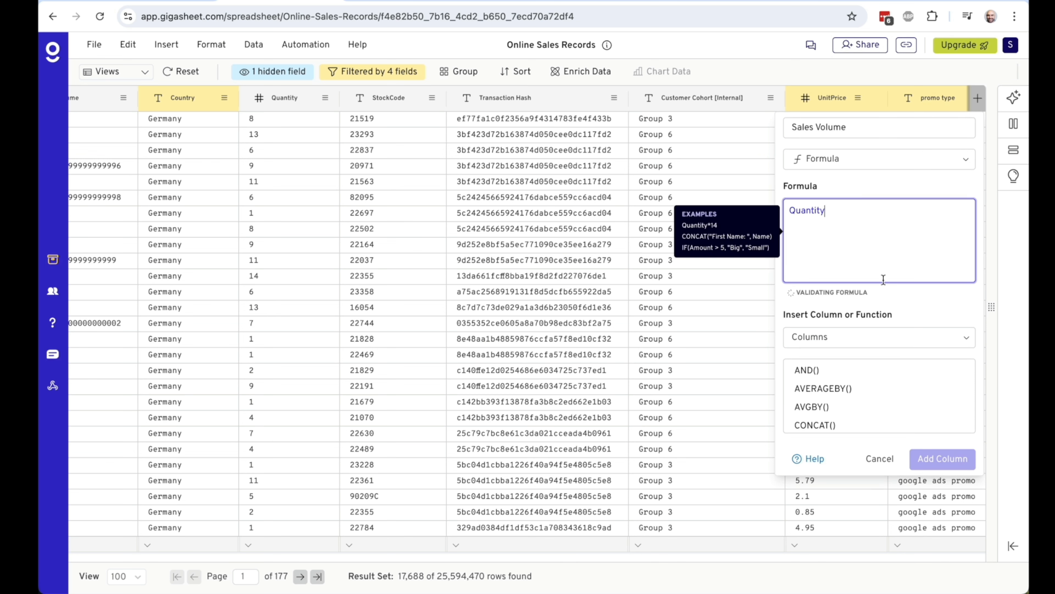
text(*Unit)
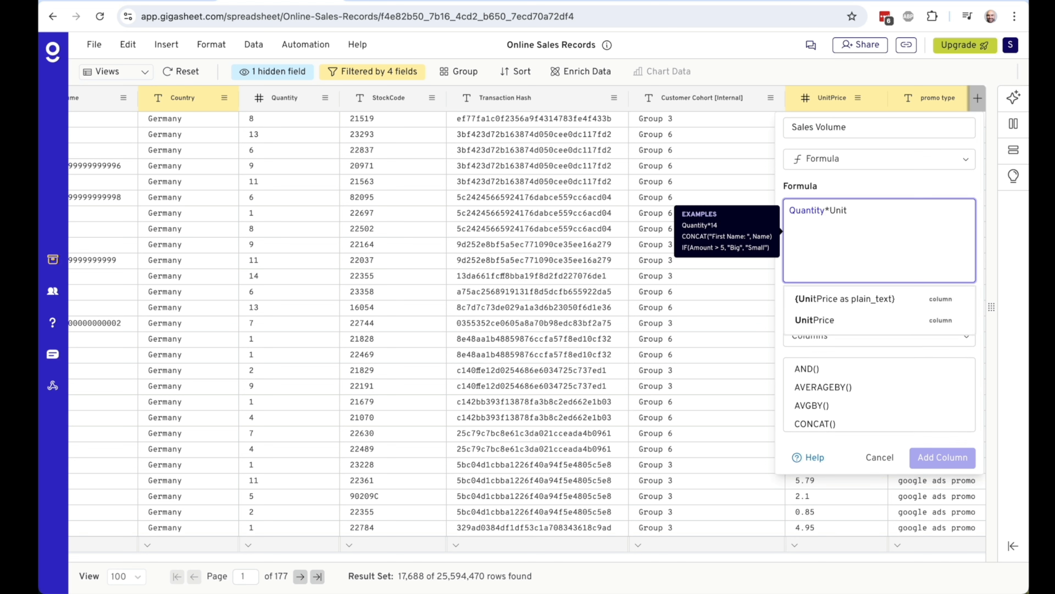
click(880, 326)
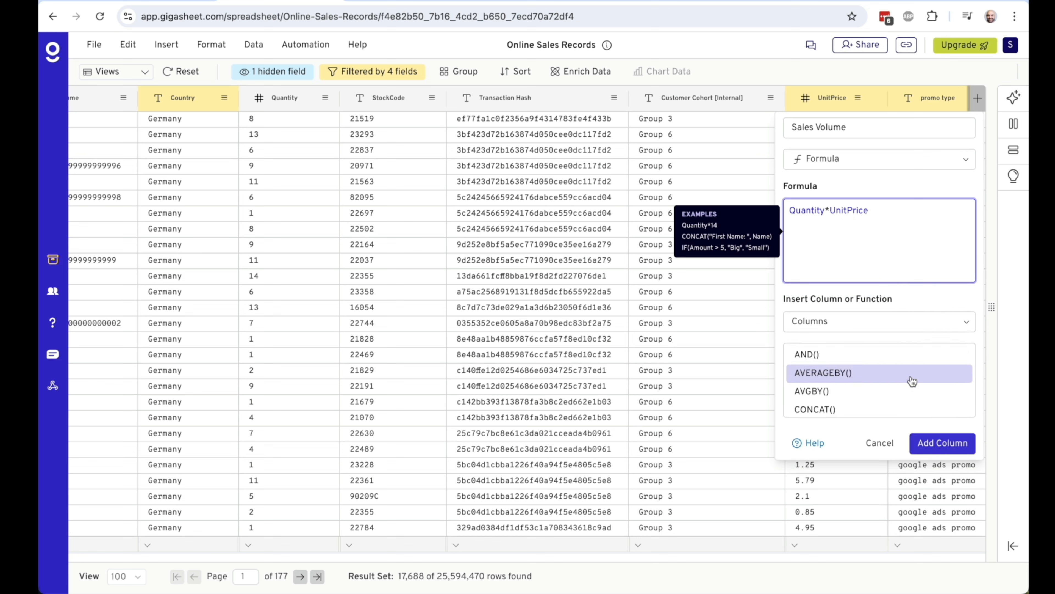
- Round the formula to two decimals as ROUND(Quantity*UnitPrice,2), add the column and view its values
text(ROUND()
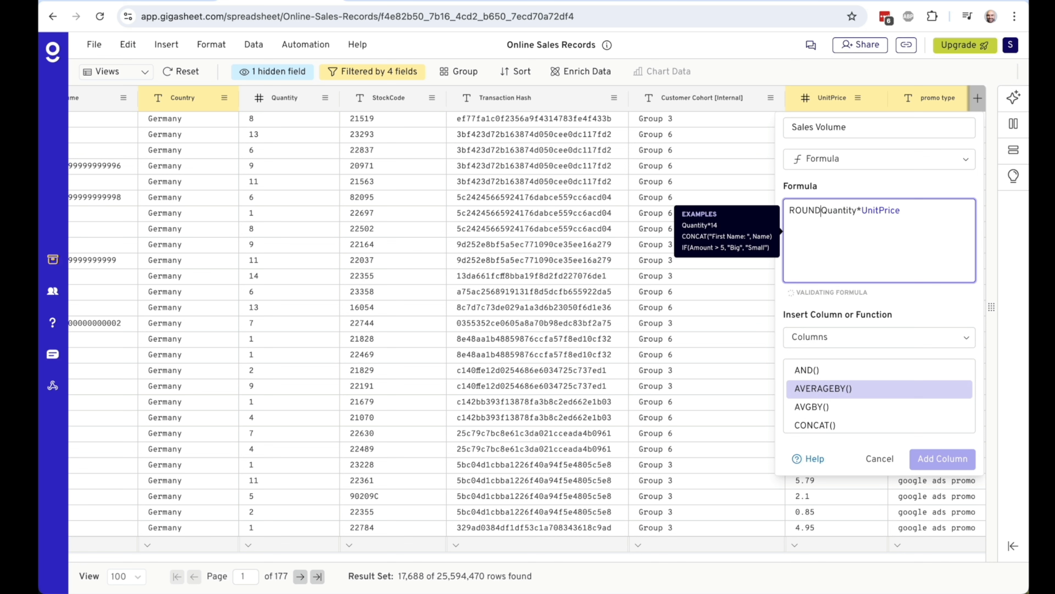
key(End)
text(,2))
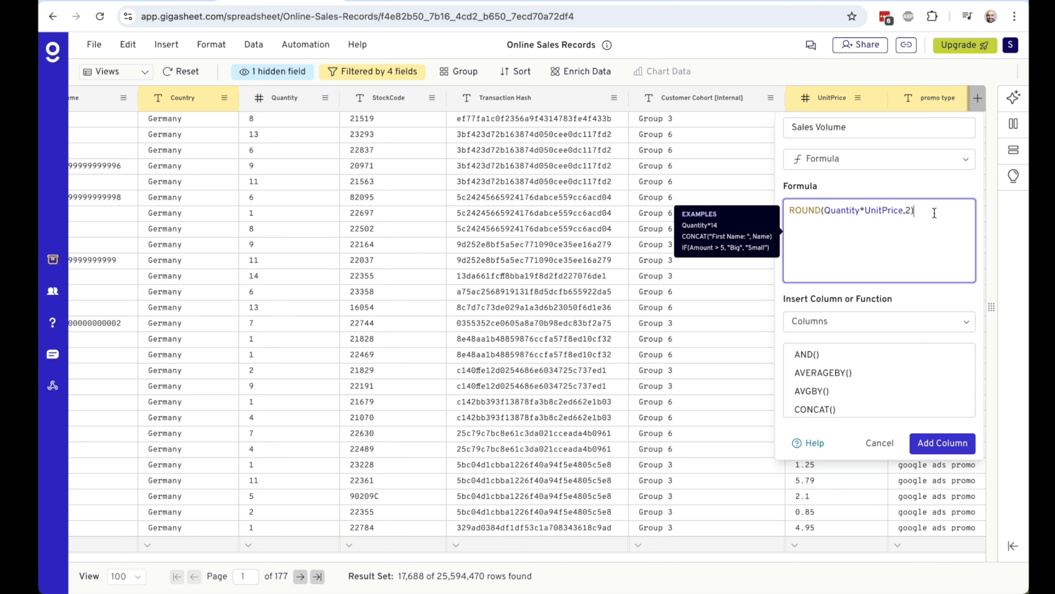
click(949, 443)
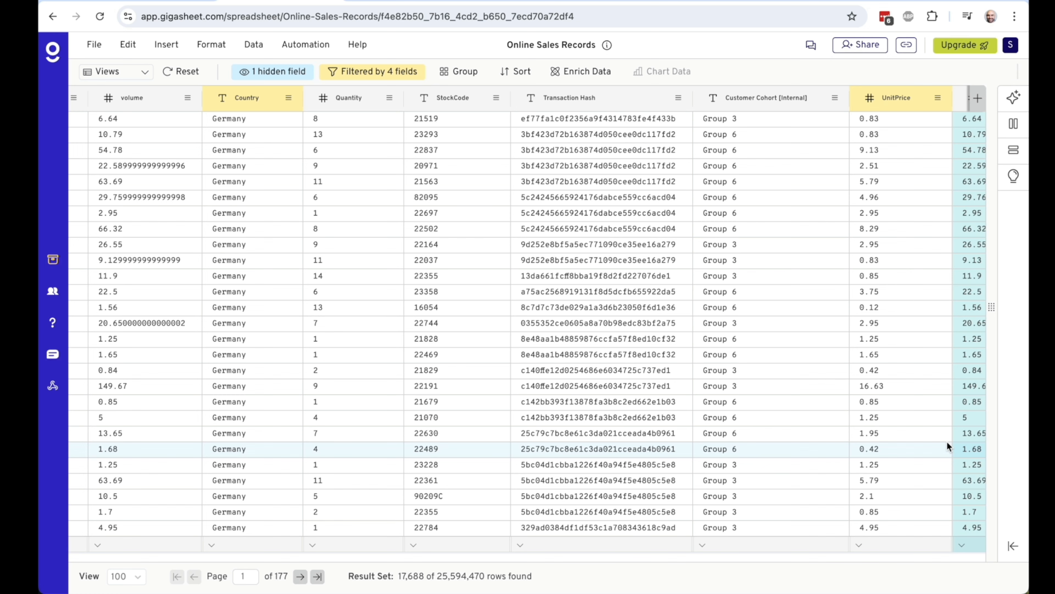
scroll(948, 441, right, 3)
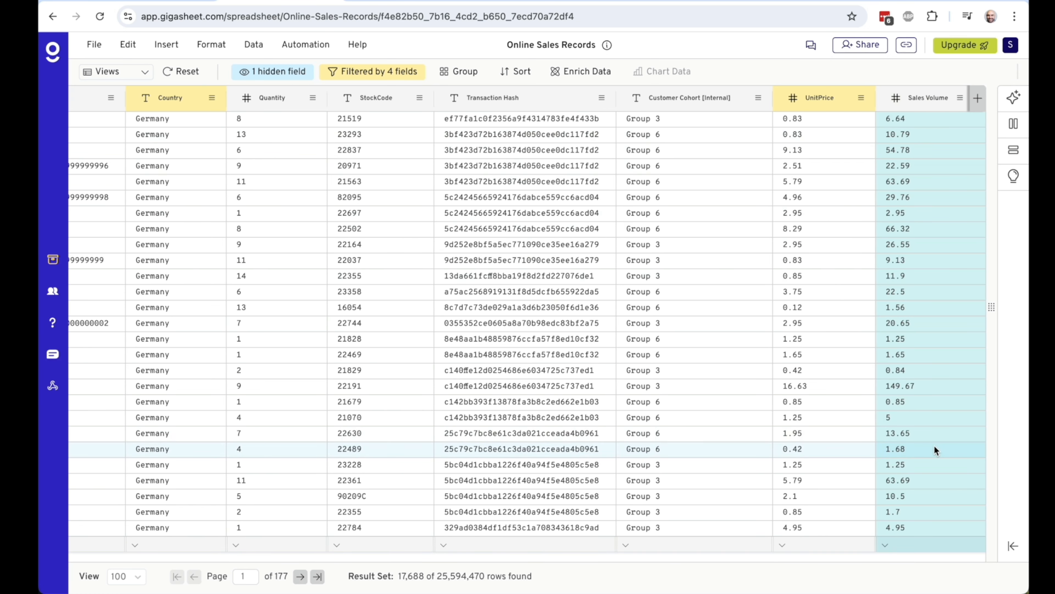
scroll(934, 449, right, 1)
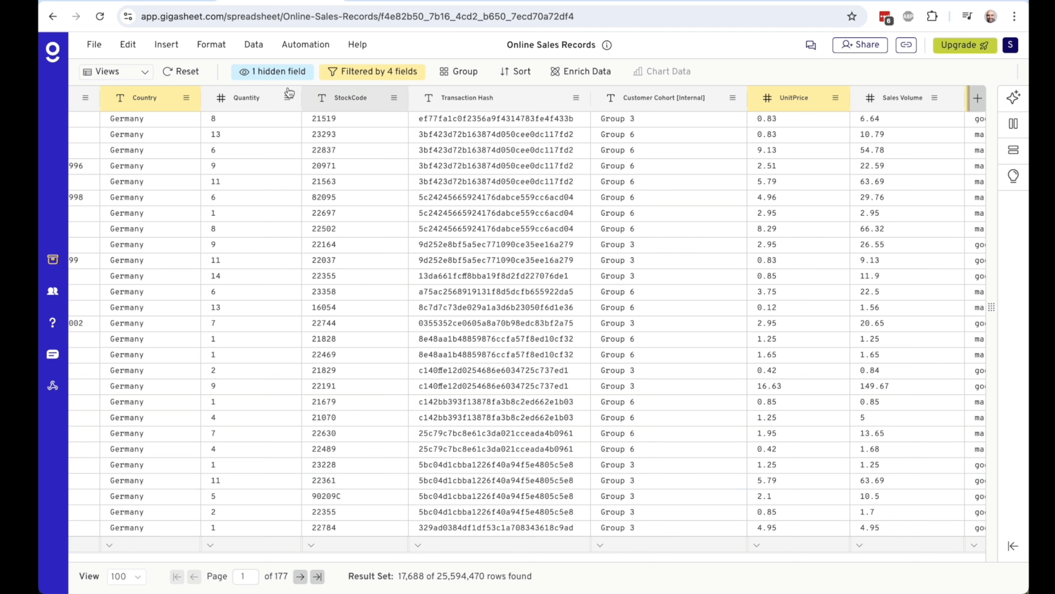
- Apply currency formatting to the Sales Volume column
click(218, 53)
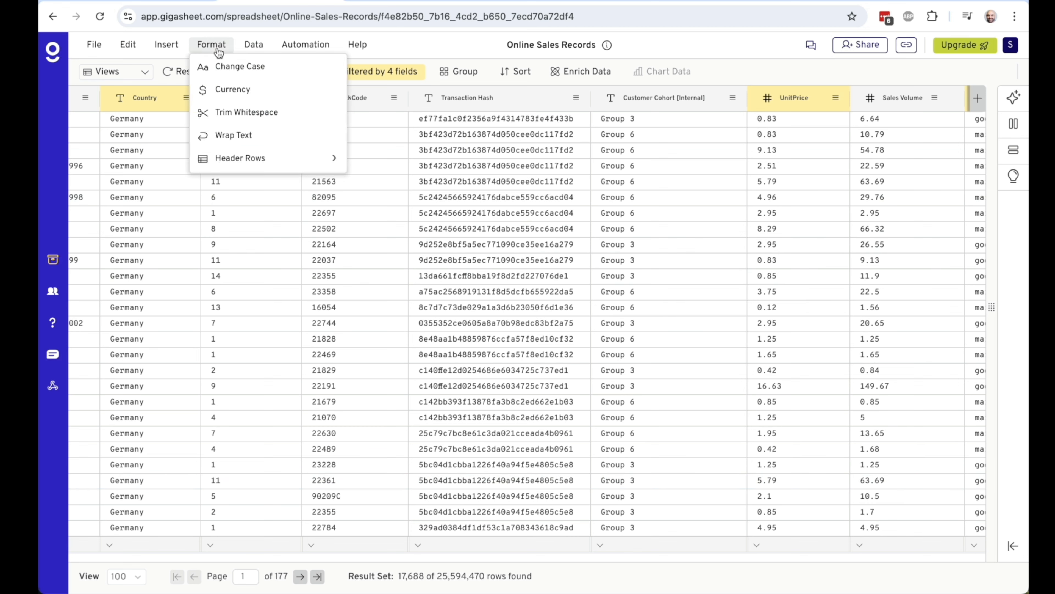
click(226, 86)
click(537, 304)
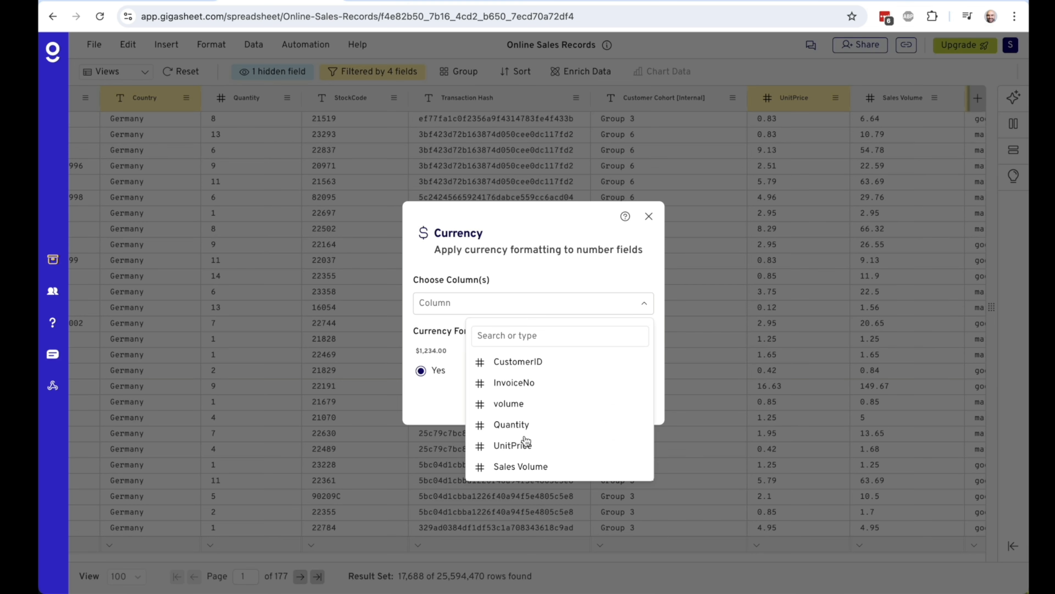
click(517, 469)
click(631, 402)
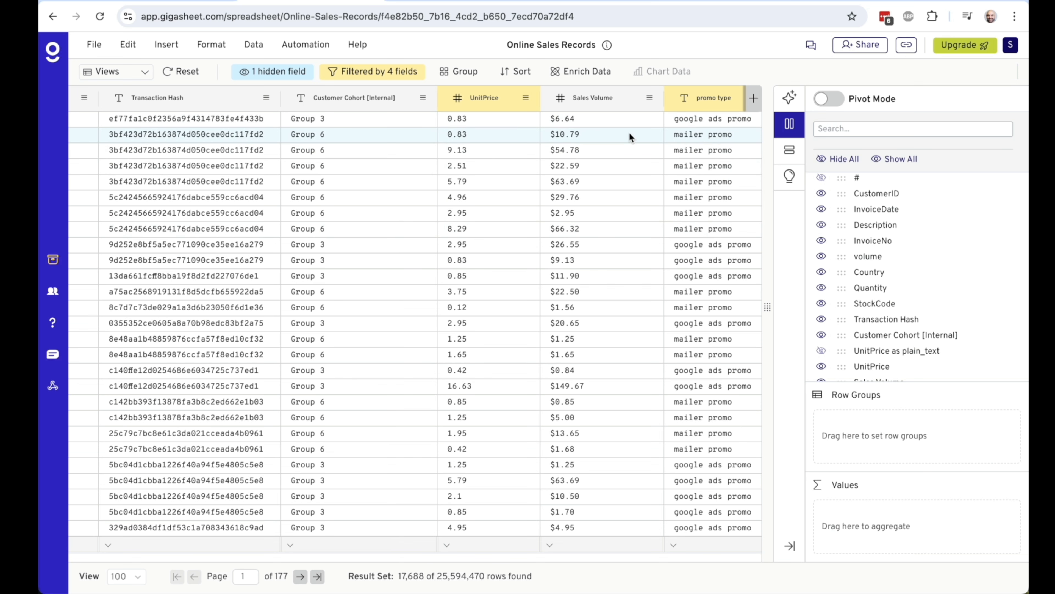
- Group the filtered rows by promo type
click(466, 72)
click(501, 320)
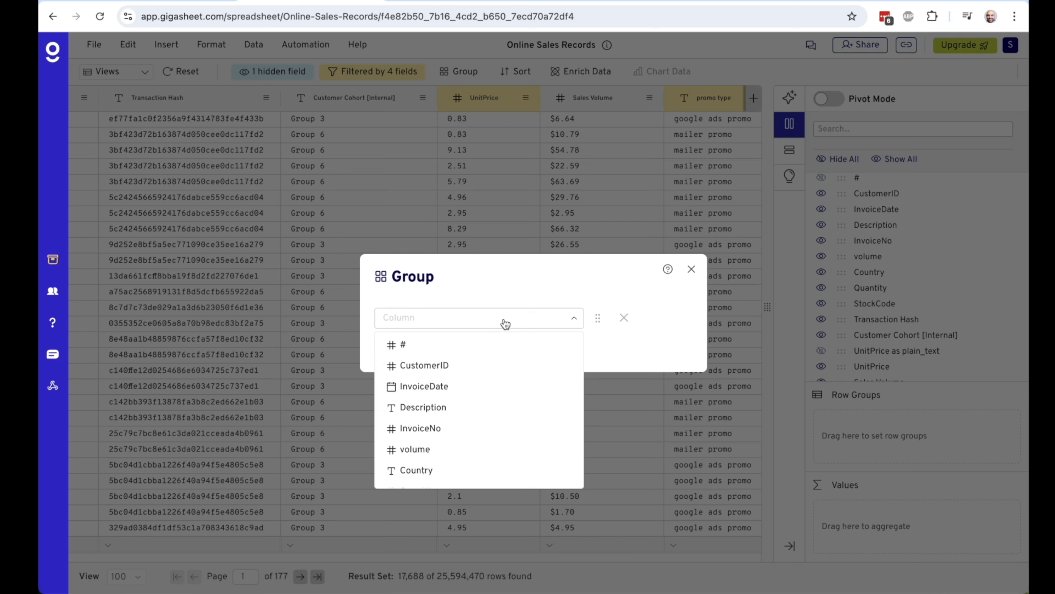
scroll(497, 401, down, 3)
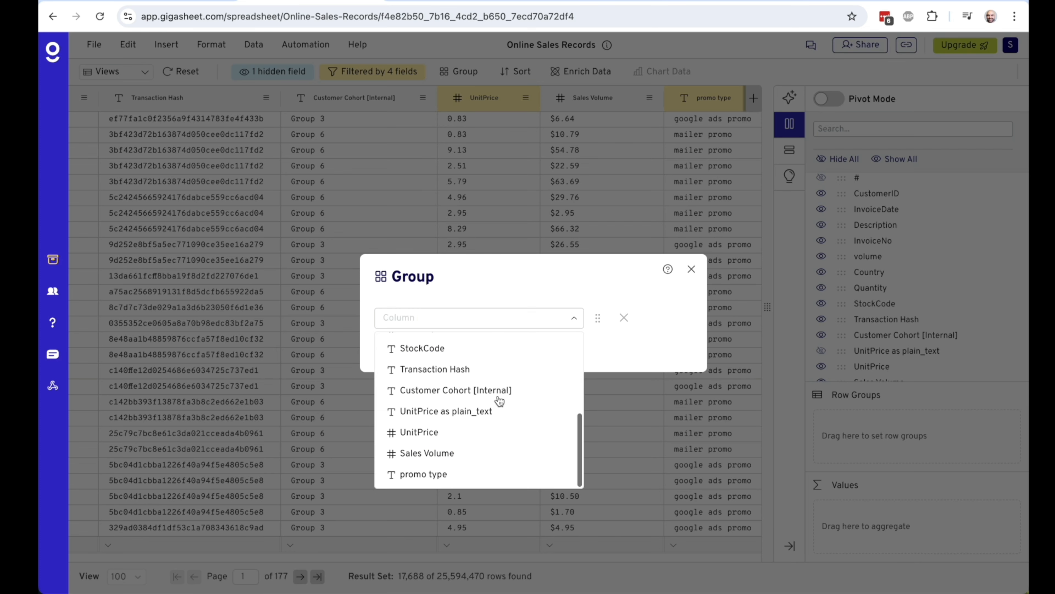
click(478, 478)
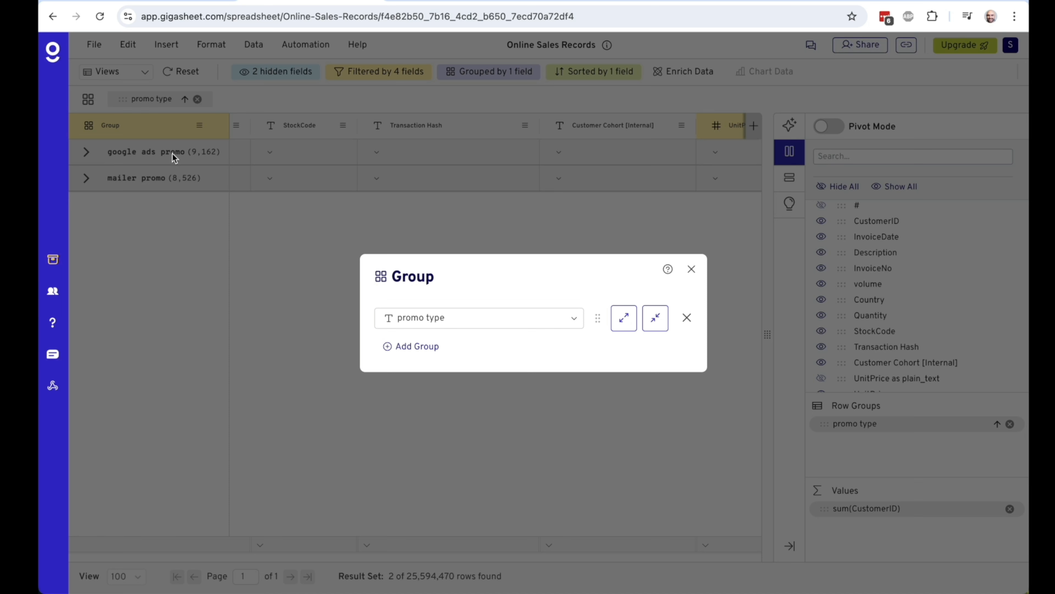
- Add a second grouping level on InvoiceDate using the Month date function
click(407, 350)
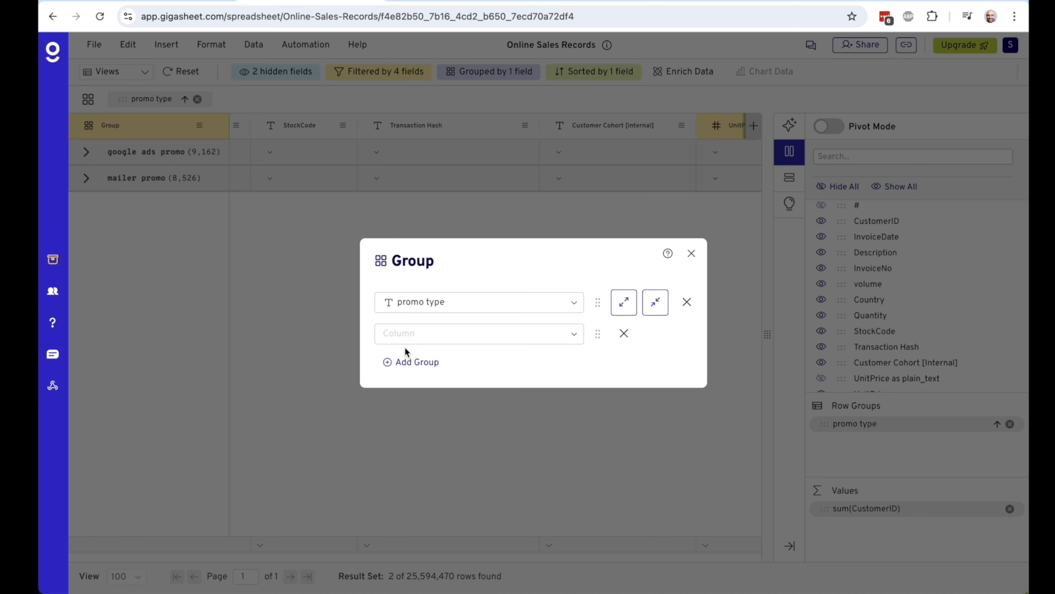
click(430, 337)
click(440, 409)
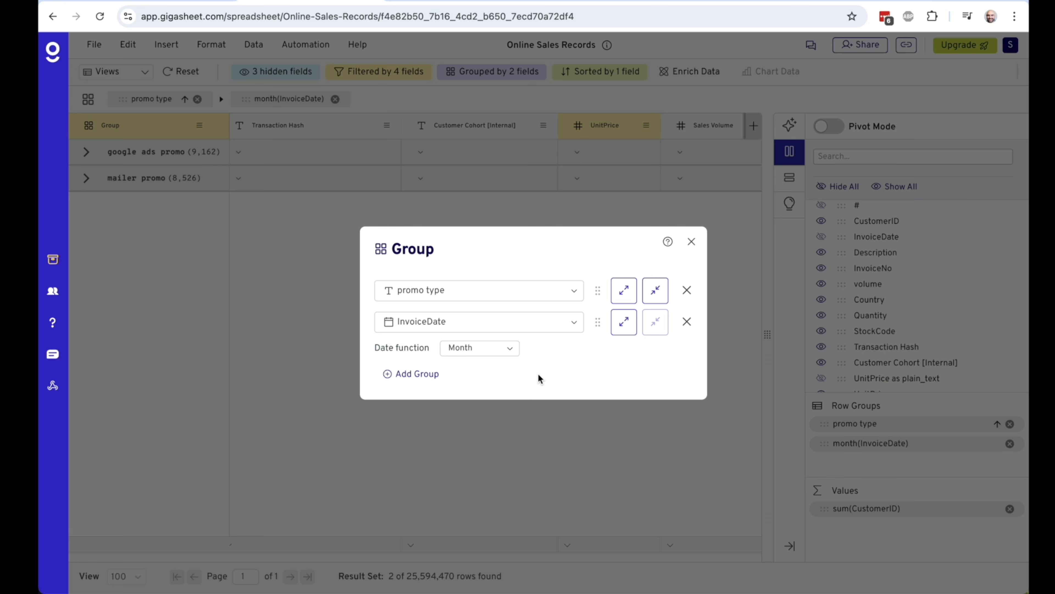
click(691, 242)
- Aggregate the Sales Volume column as a sum for the groups
scroll(594, 160, right, 1)
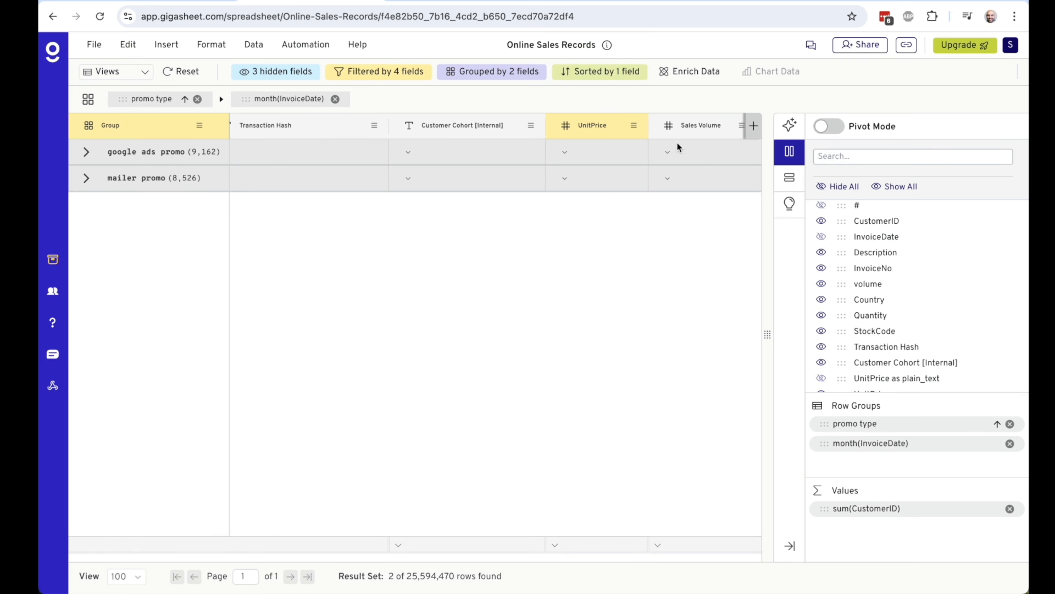
click(667, 152)
click(695, 221)
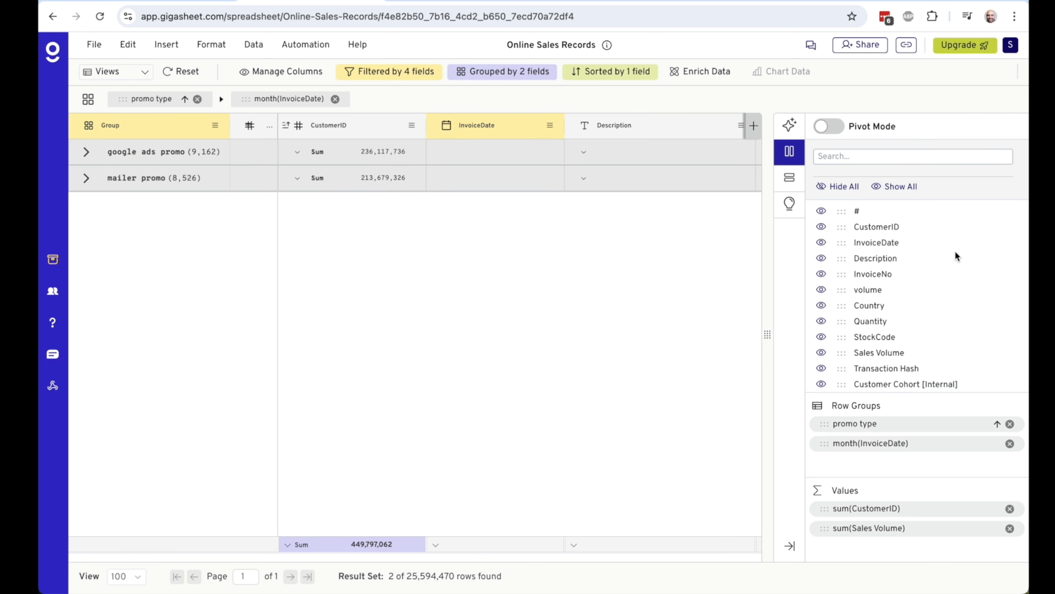
- Hide all columns except Sales Volume and widen that column
click(843, 188)
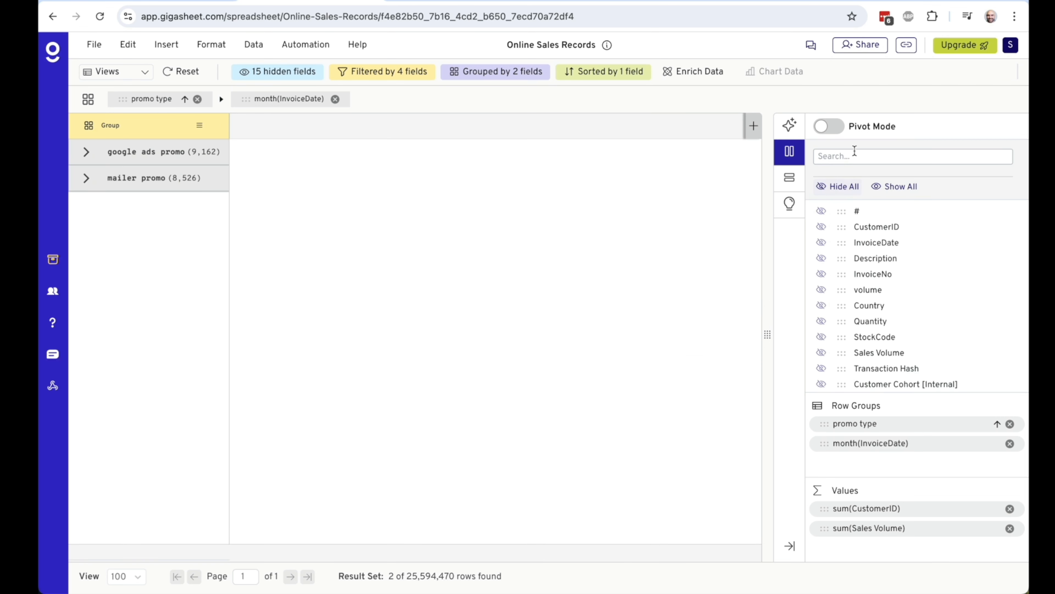
scroll(893, 315, down, 1)
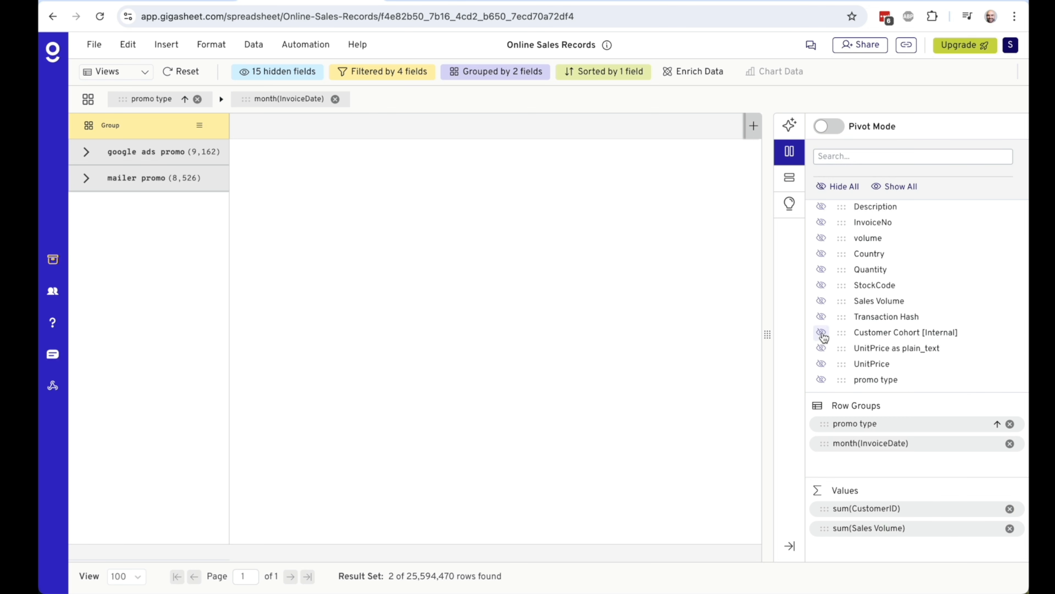
click(821, 301)
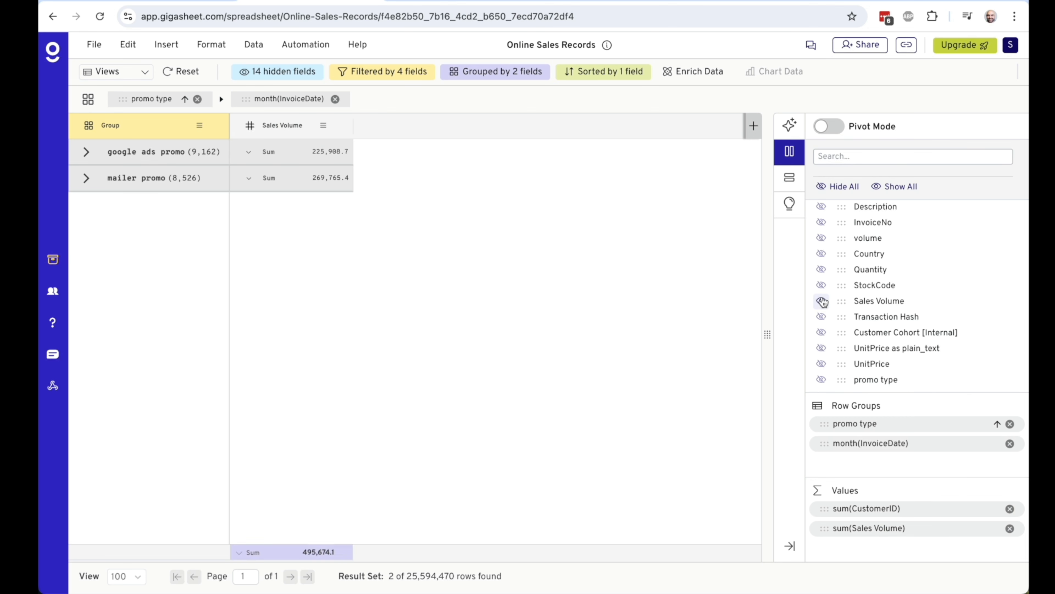
drag(353, 124, 409, 124)
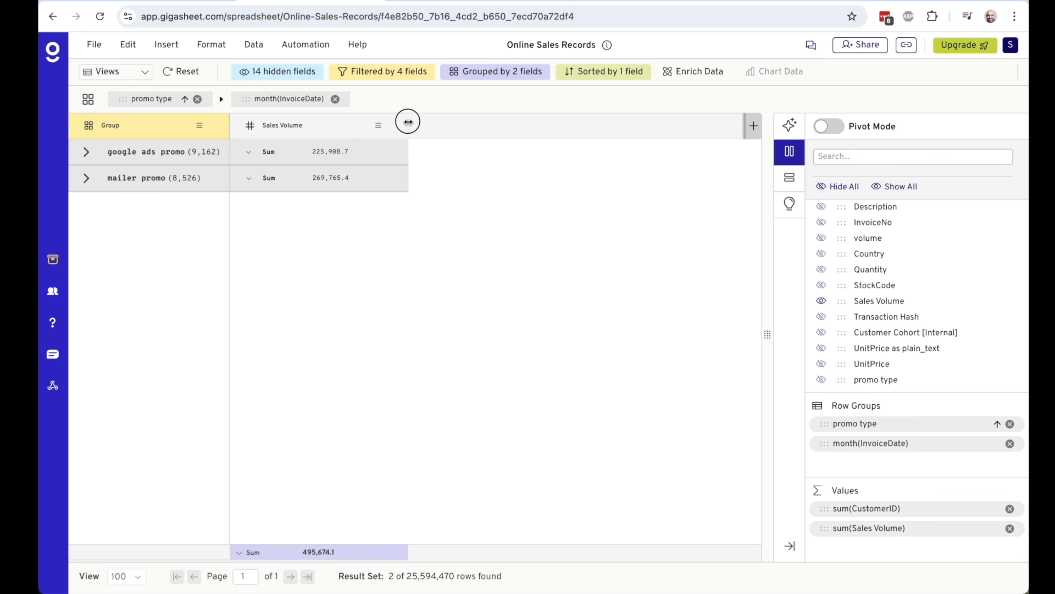
- Expand the google ads promo and mailer promo groups to compare their monthly Sales Volume sums
click(86, 152)
click(87, 208)
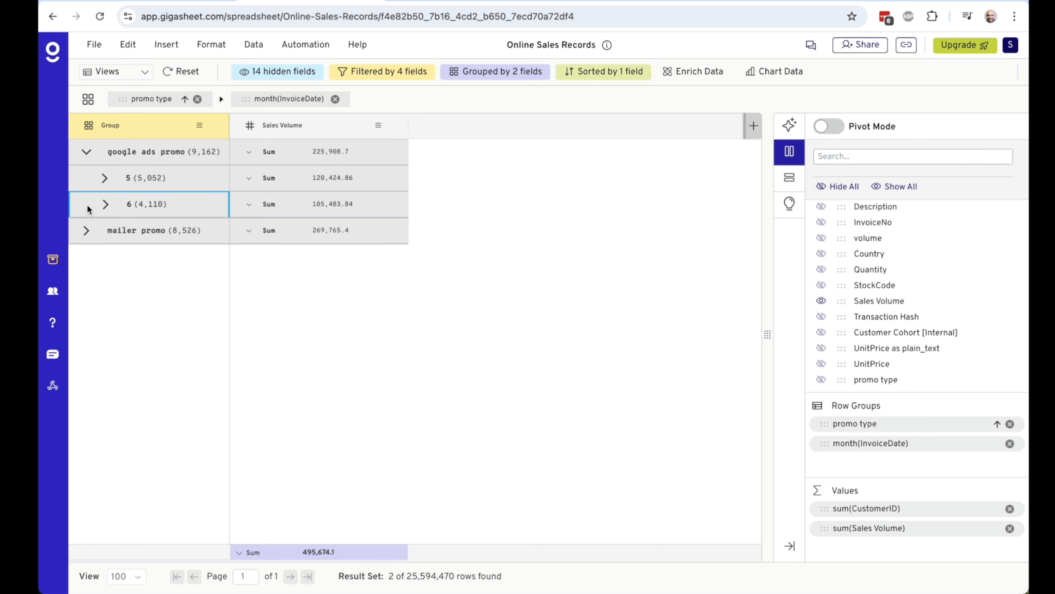
click(87, 231)
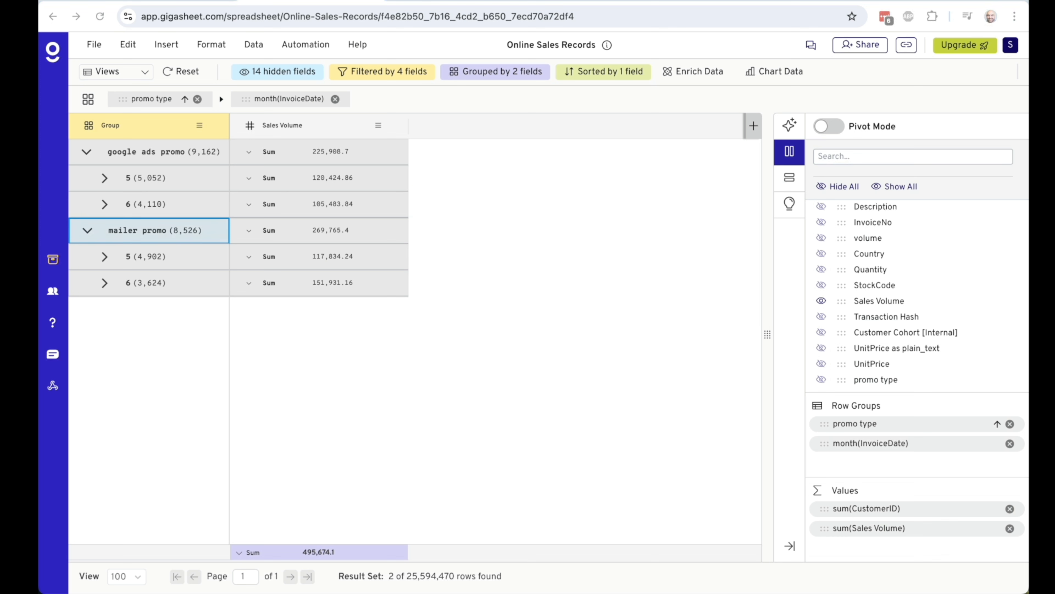
click(463, 400)
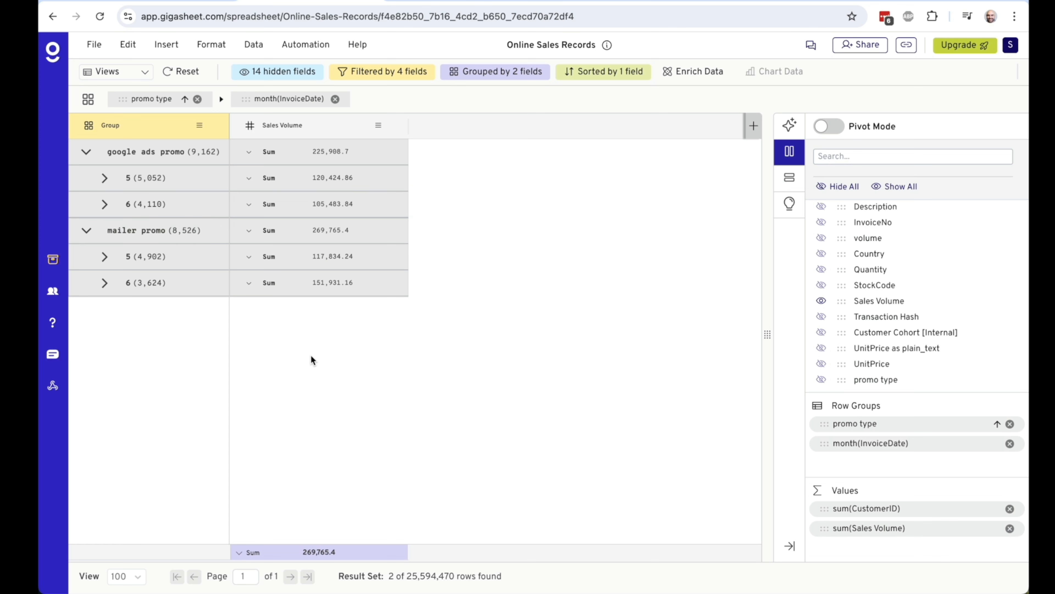